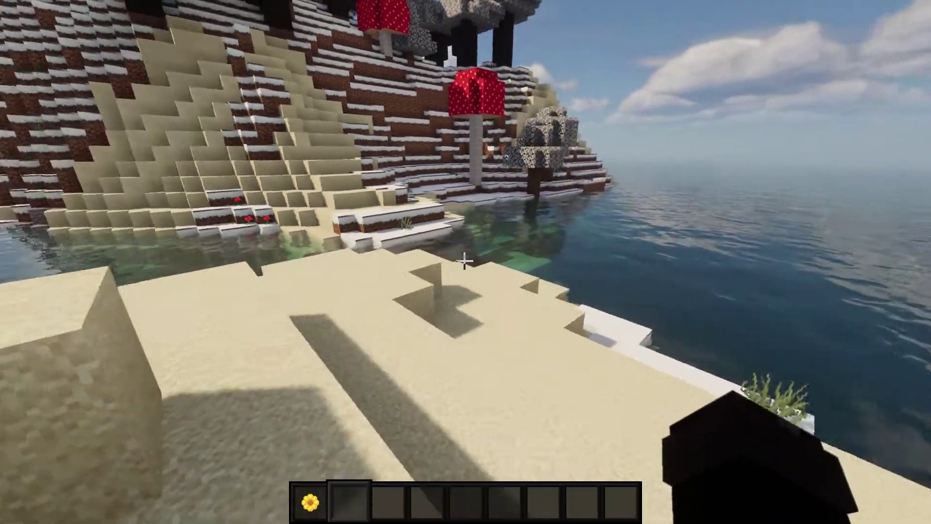
Walk past the snowy hill and trees along the shore, climbing onto the sand ledge.
{"action": "key", "text": "w"}
{"action": "key", "text": "w"}
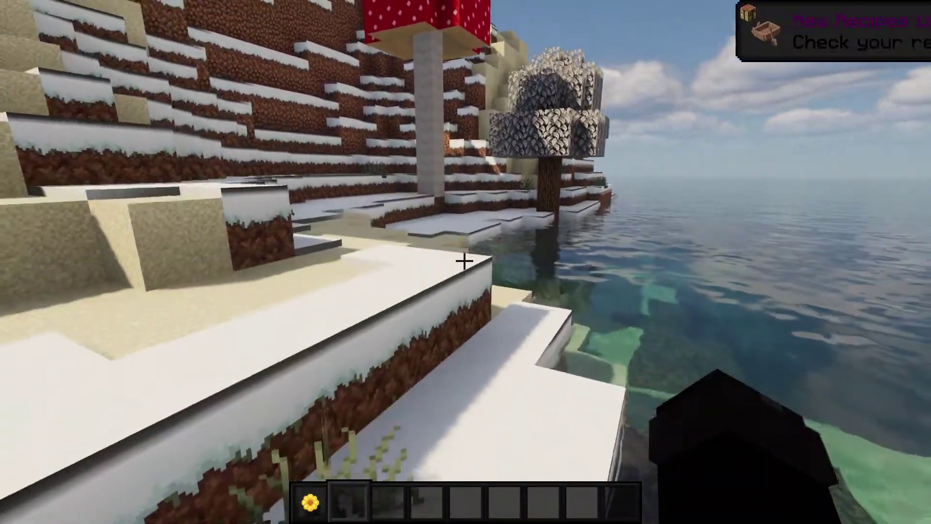
{"action": "key", "text": "w"}
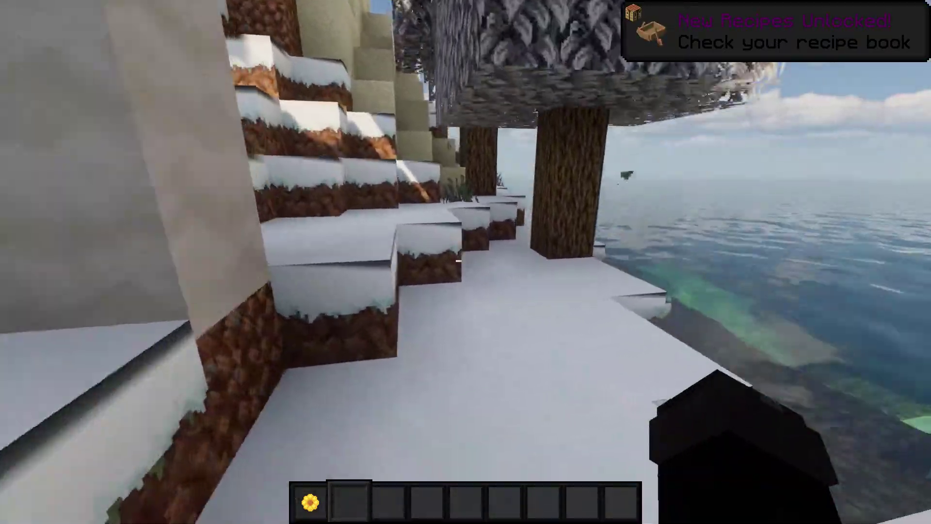
{"action": "key", "text": "w"}
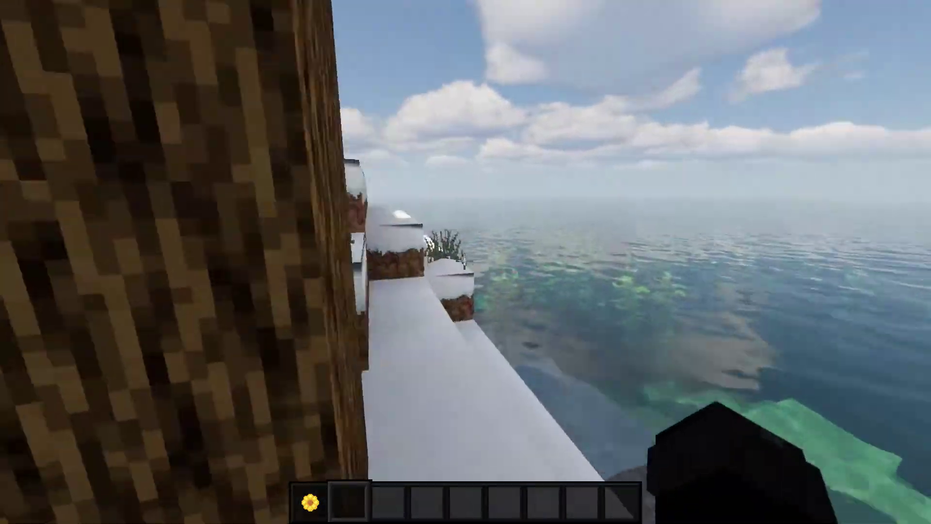
{"action": "key", "text": "w"}
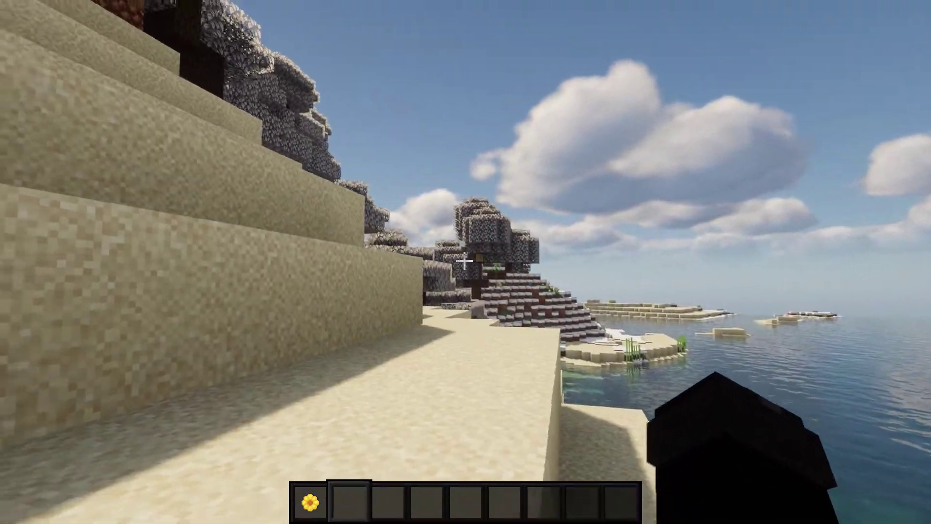
{"action": "key", "text": "w"}
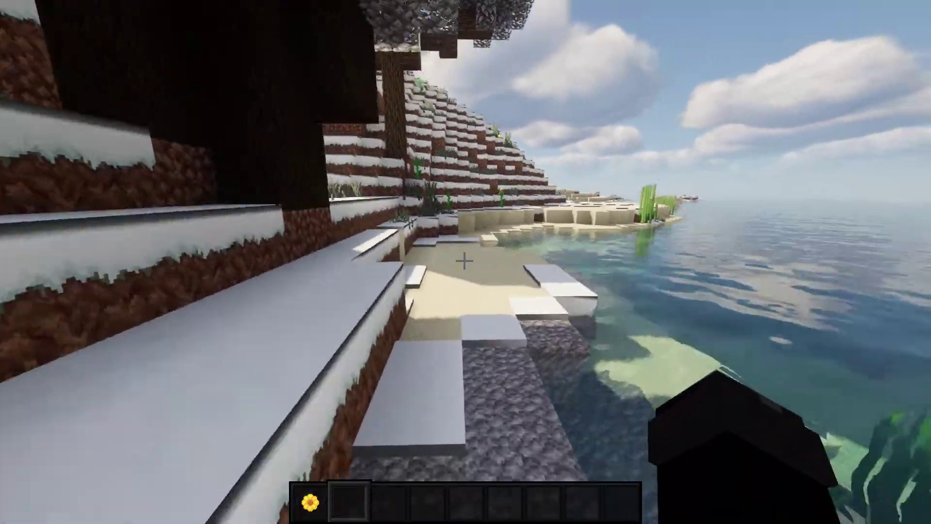
{"action": "key", "text": "w"}
{"action": "key", "text": "w"}
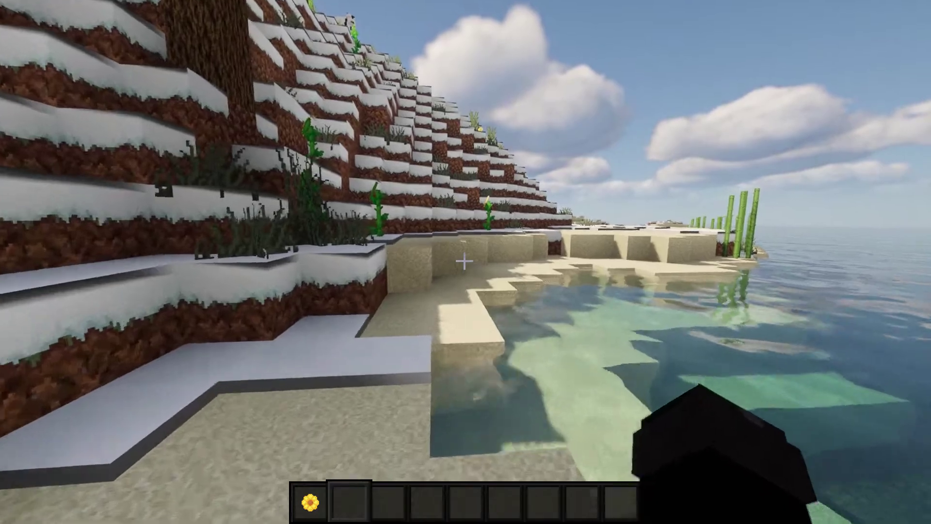
{"action": "key", "text": "w"}
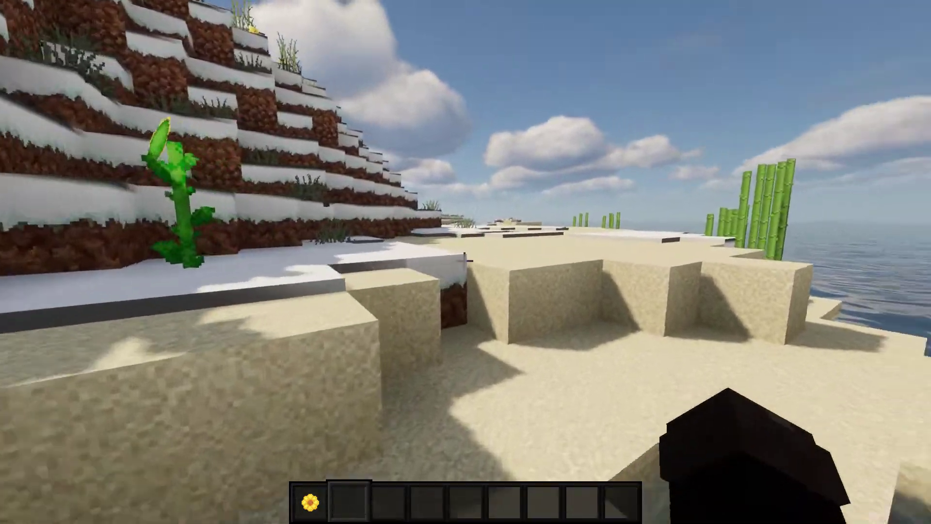
{"action": "key", "text": "w"}
{"action": "key", "text": "space"}
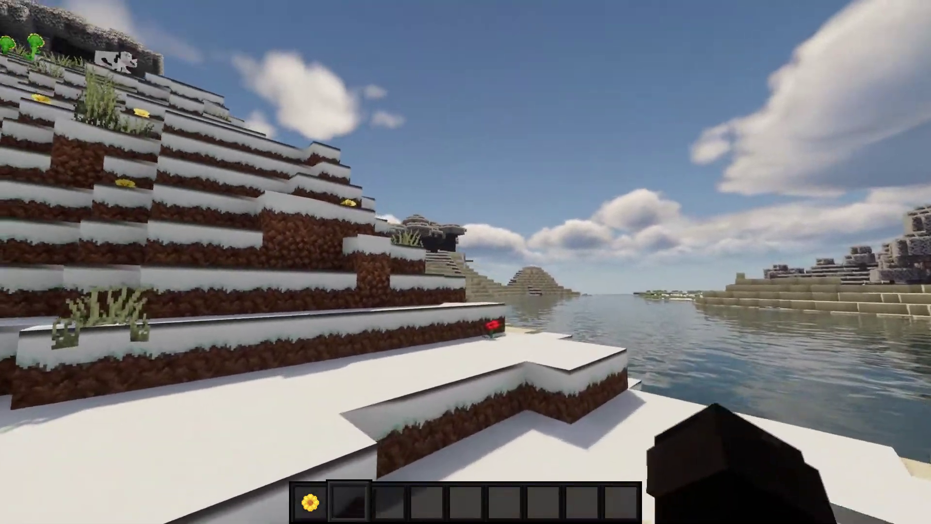
Head toward the flowers and pig, switch to front third-person view, and drop extra items.
{"action": "key", "text": "w"}
{"action": "key", "text": "s"}
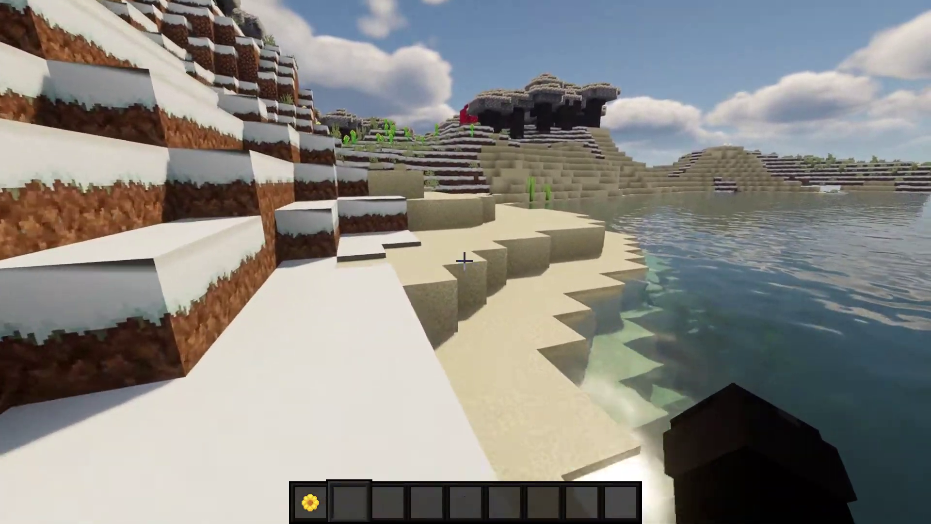
{"action": "key", "text": "w"}
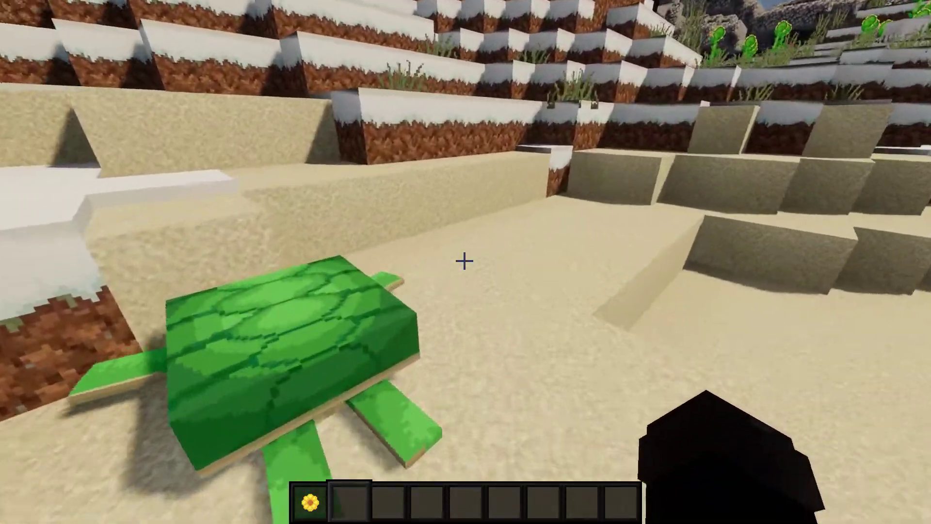
{"action": "key", "text": "w"}
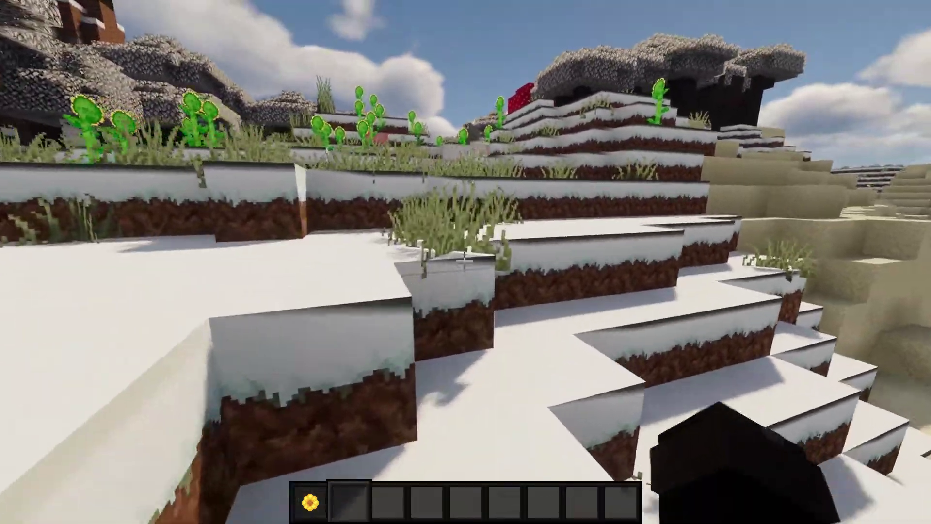
{"action": "key", "text": "w"}
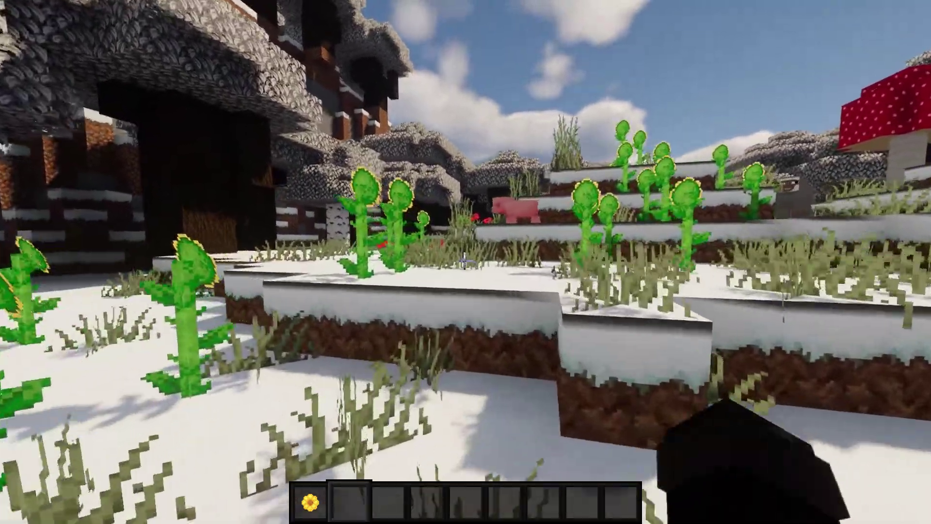
{"action": "key", "text": "F5"}
{"action": "key", "text": "F5"}
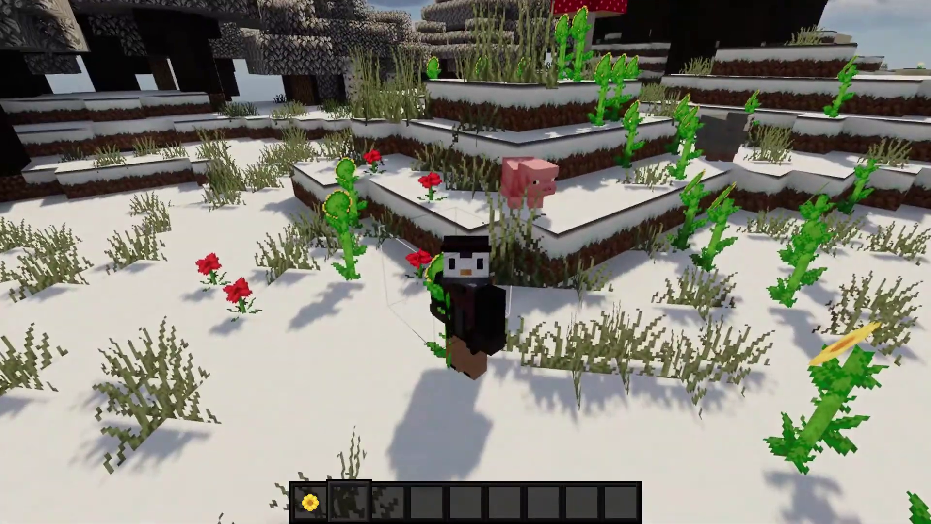
{"action": "key", "text": "q"}
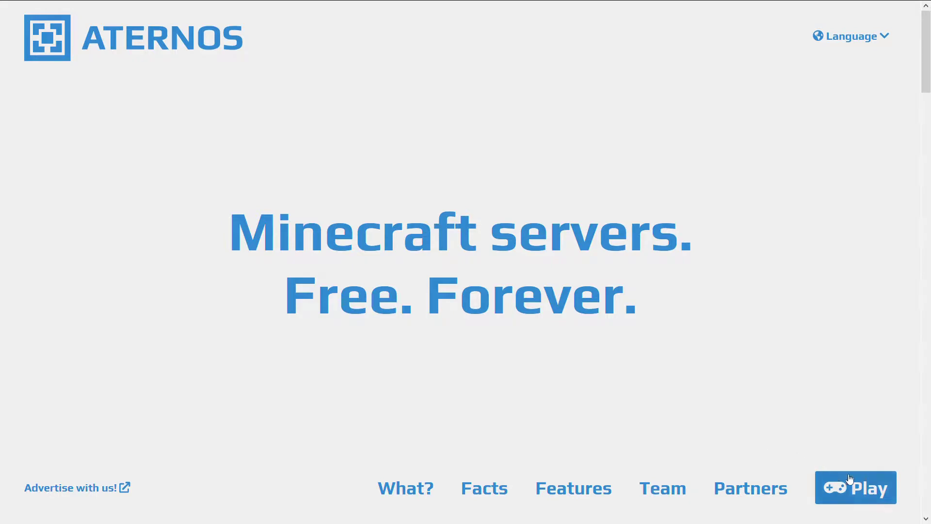
Go from the Aternos home page to the Servers list via Play.
{"action": "left_click", "coordinate": [838, 503]}
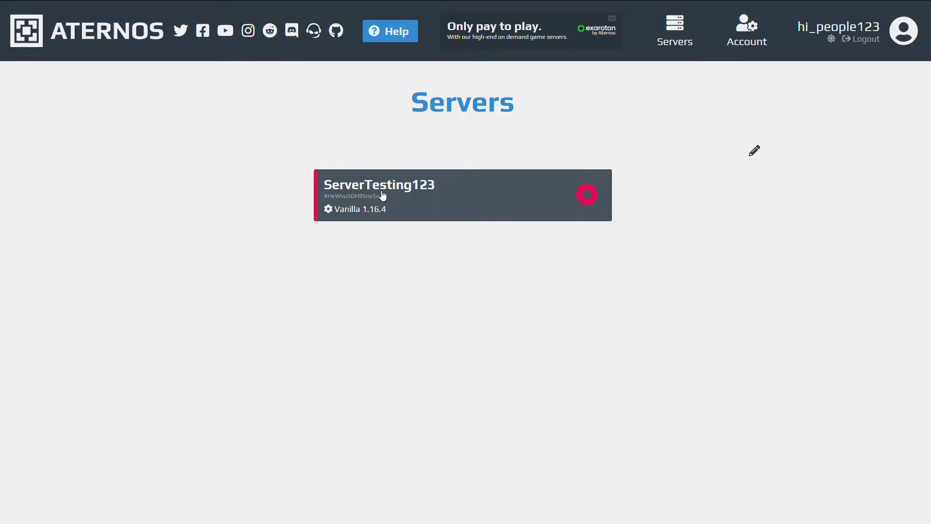
Open the ServerTesting123 dashboard and turn on the site's dark theme.
{"action": "left_click", "coordinate": [382, 194]}
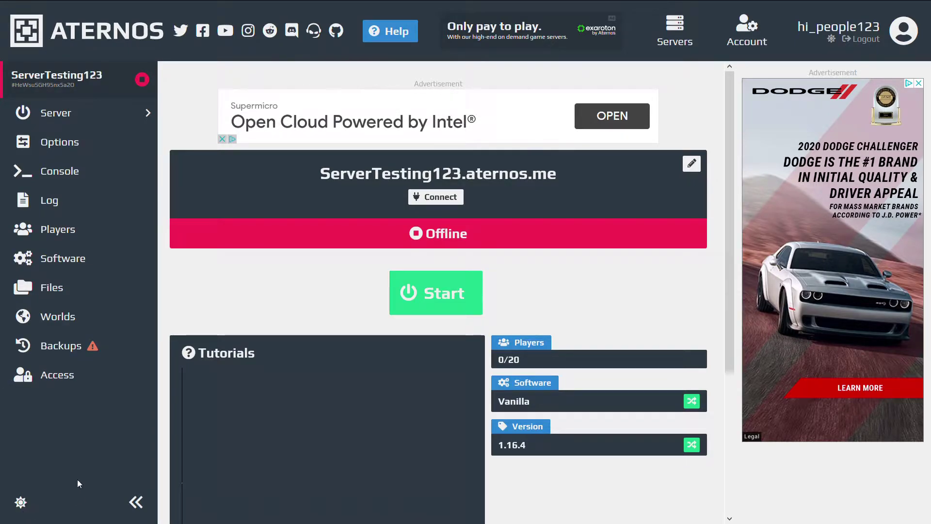
{"action": "left_click", "coordinate": [20, 501]}
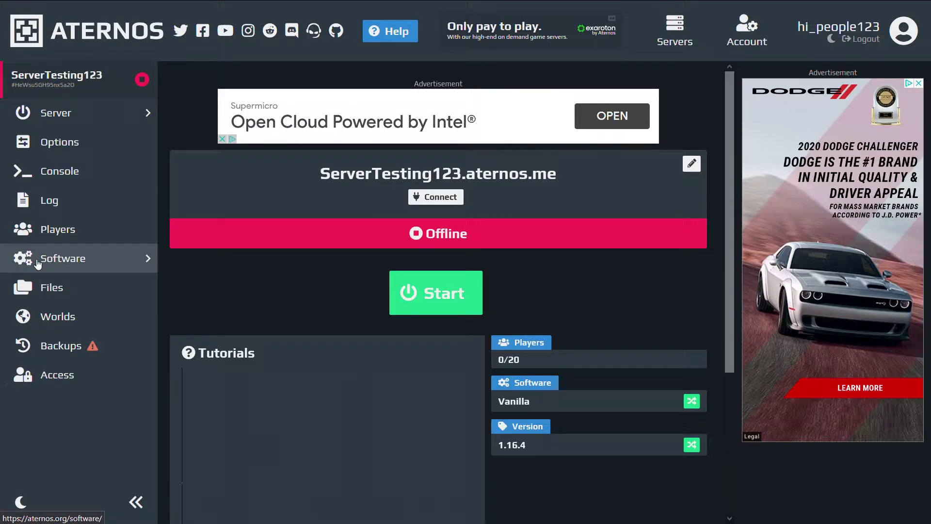
Install Paper/Bukkit version 1.16.4 as the ServerTesting123 server software.
{"action": "left_click", "coordinate": [38, 263]}
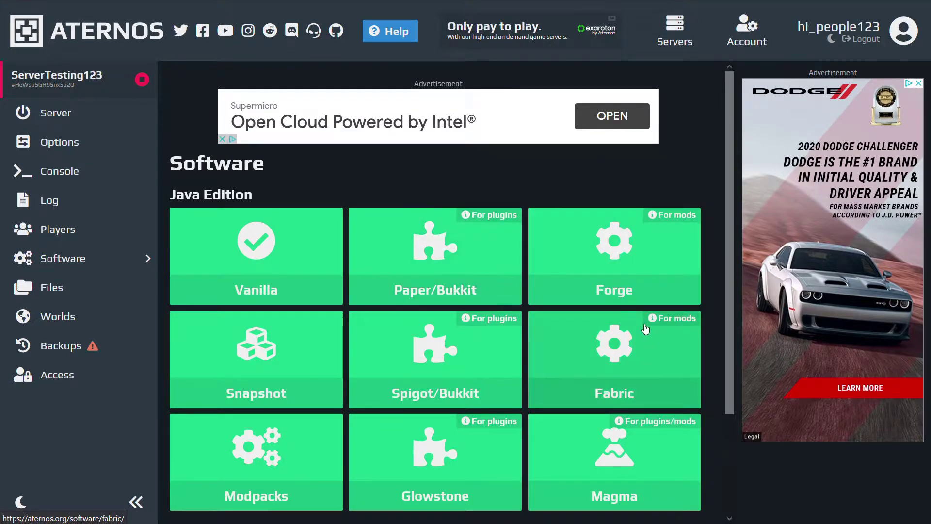
{"action": "left_click", "coordinate": [411, 273]}
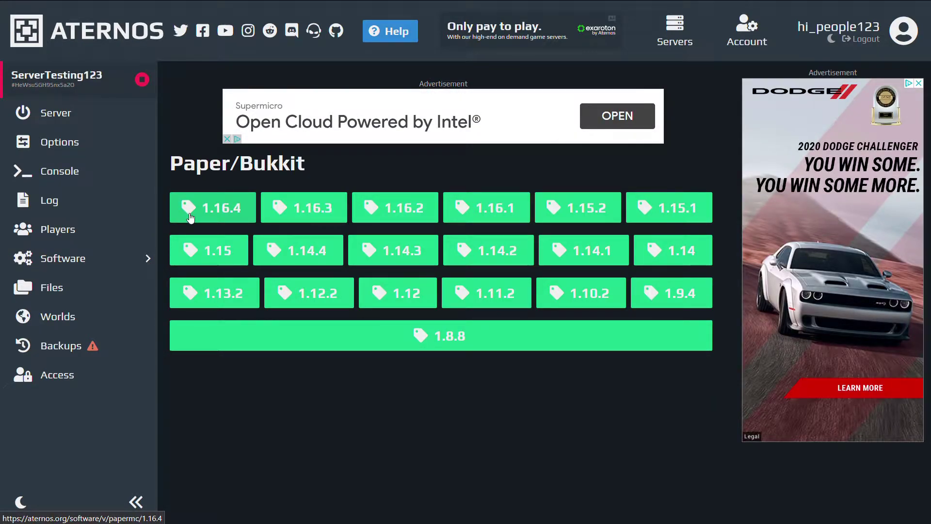
{"action": "left_click", "coordinate": [190, 218]}
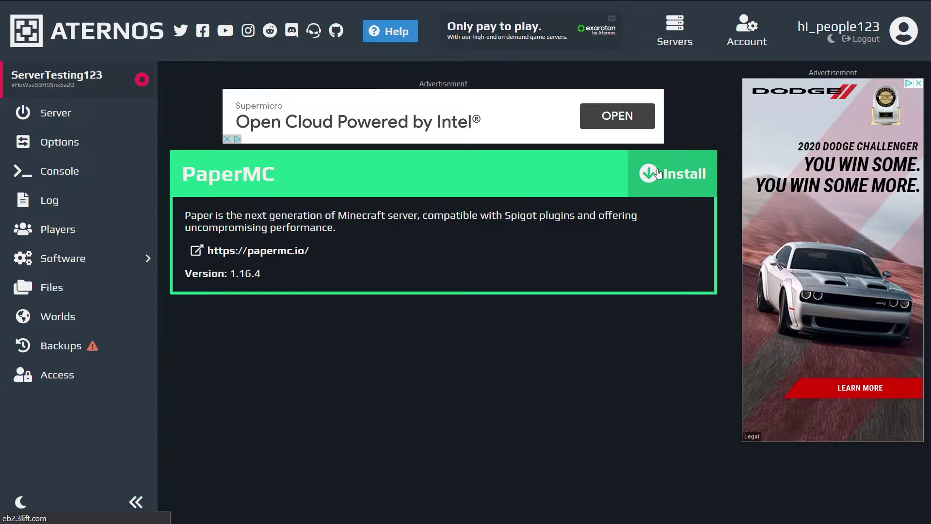
{"action": "left_click", "coordinate": [658, 173]}
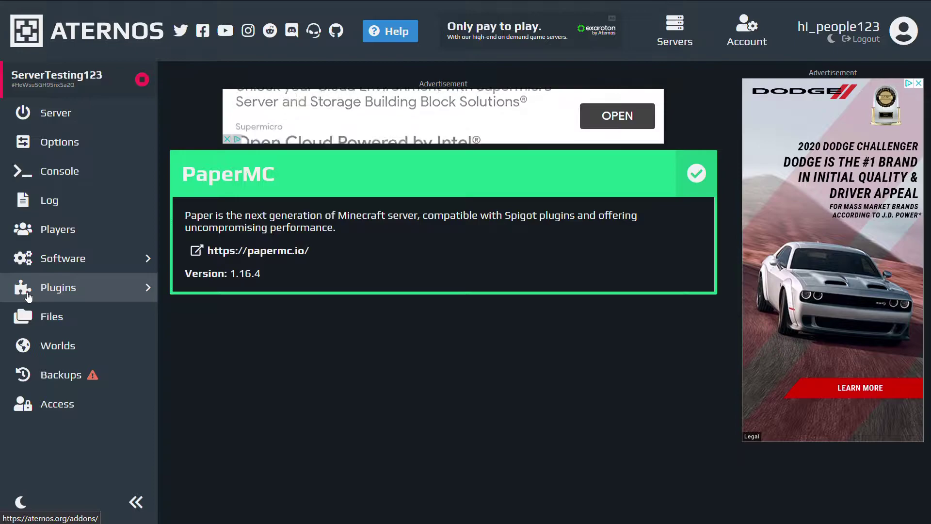
Search the plugin catalogue for 'G si' and install GSit version 4.7.5.0.
{"action": "left_click", "coordinate": [28, 296]}
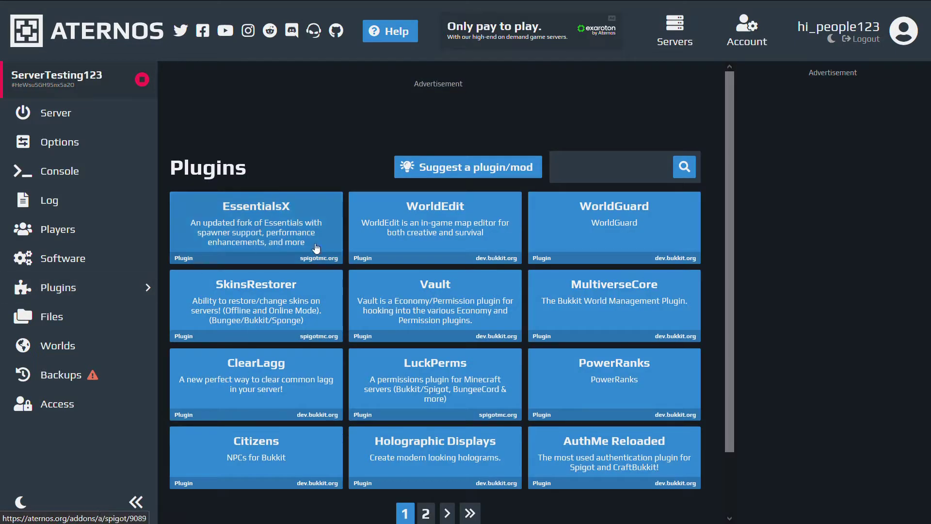
{"action": "left_click", "coordinate": [628, 170]}
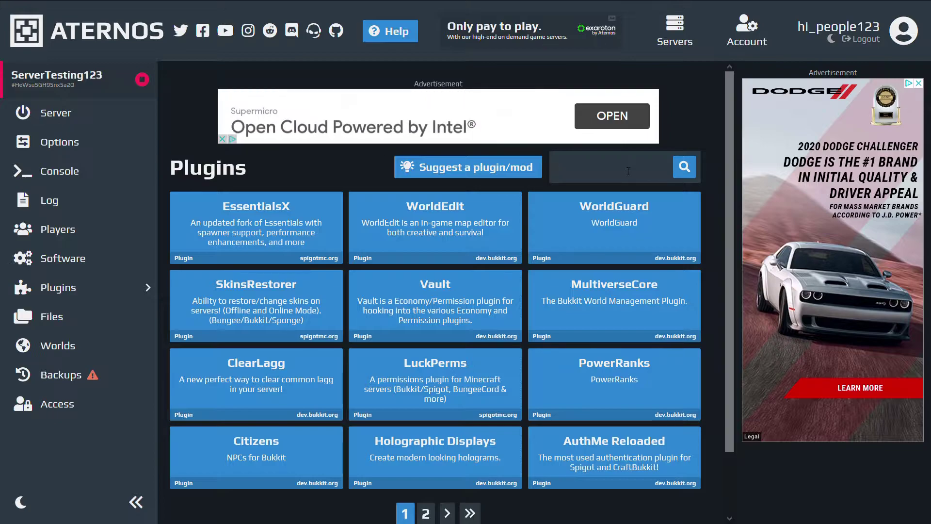
{"action": "left_click", "coordinate": [628, 171]}
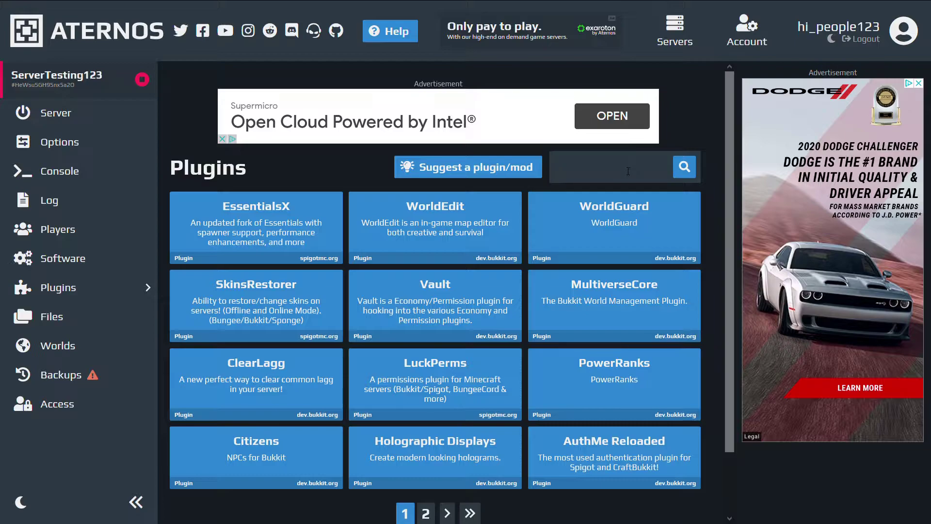
{"action": "type", "text": "G"}
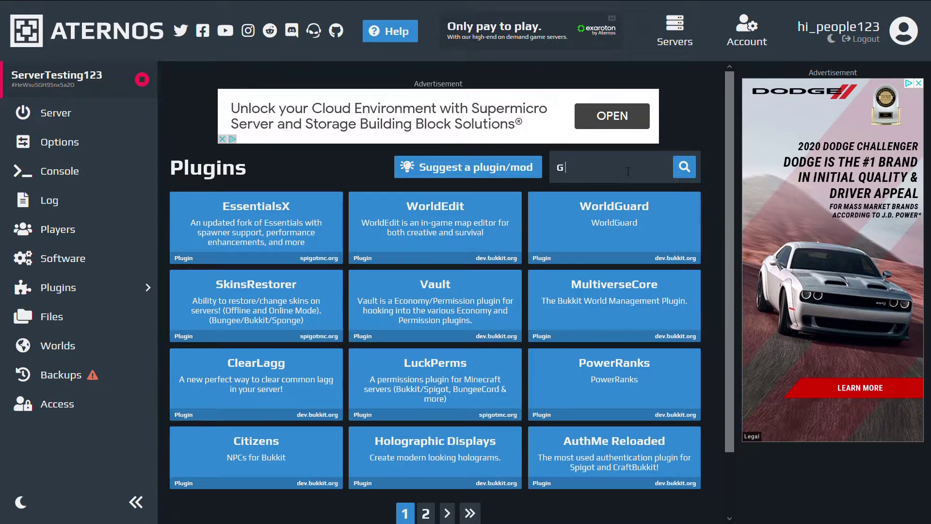
{"action": "type", "text": " sit"}
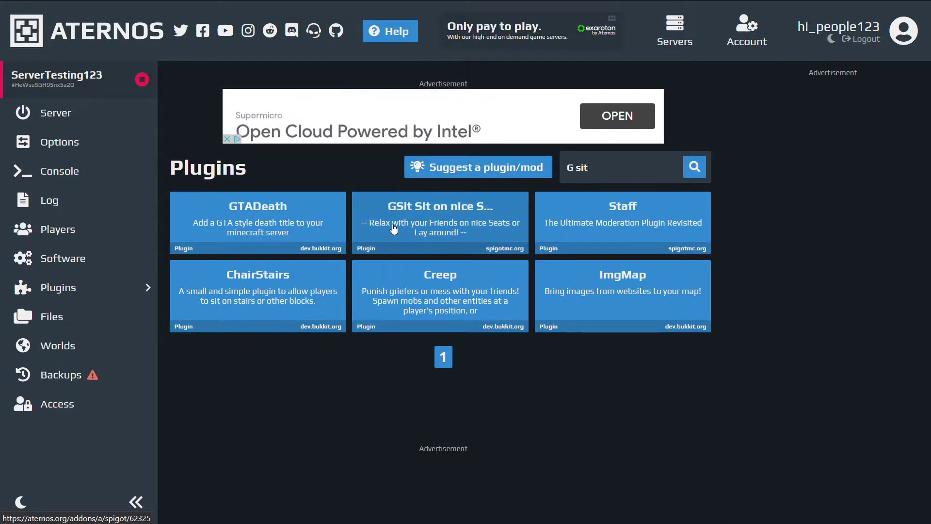
{"action": "left_click", "coordinate": [391, 228]}
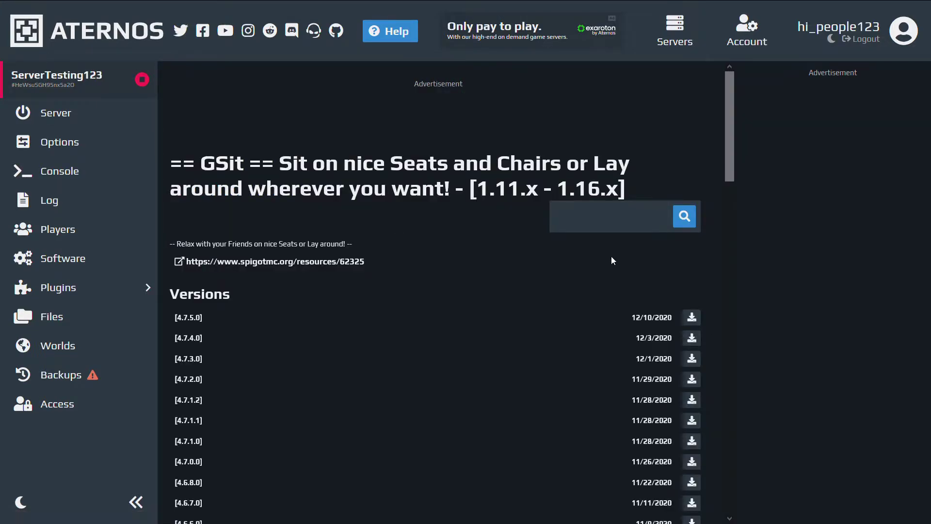
{"action": "left_click", "coordinate": [693, 318]}
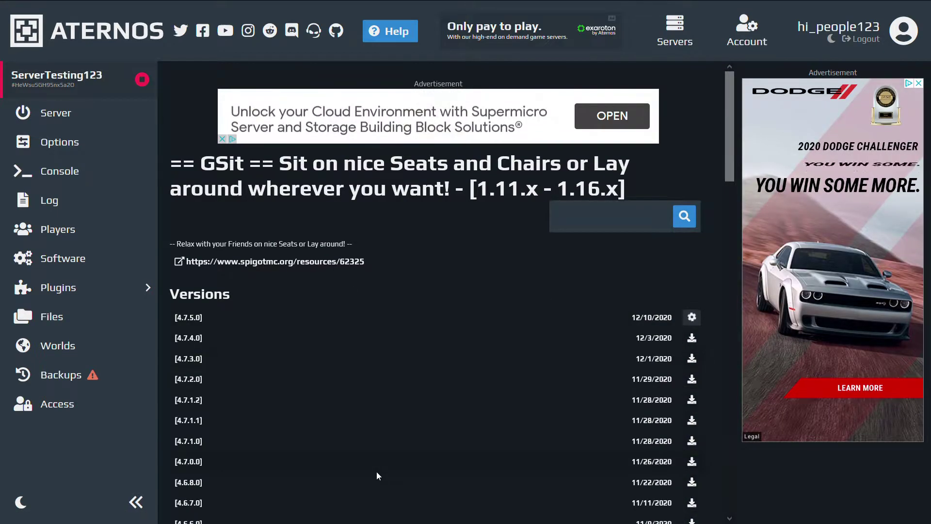
{"action": "scroll", "coordinate": [377, 472], "scroll_direction": "down", "scroll_amount": 5}
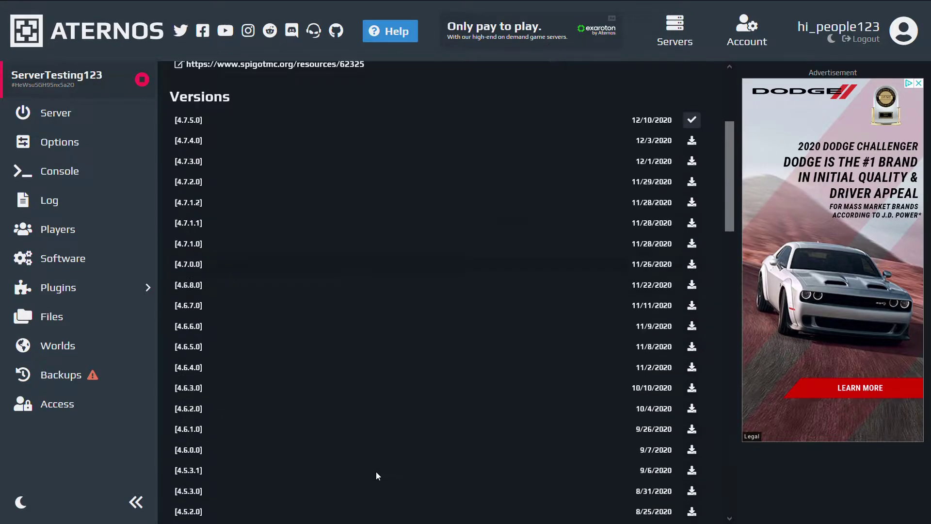
{"action": "scroll", "coordinate": [371, 462], "scroll_direction": "up", "scroll_amount": 5}
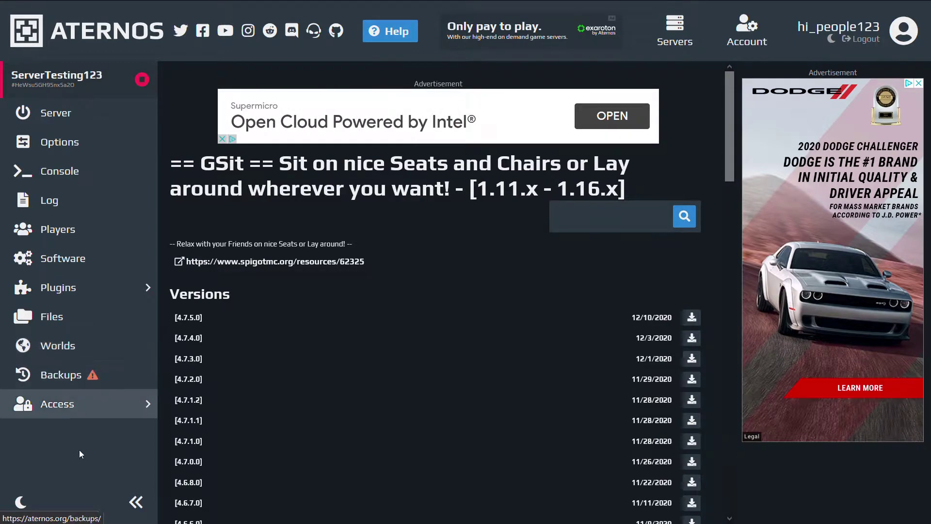
Generate a new default world on the Worlds page, replacing the existing world.
{"action": "left_click", "coordinate": [59, 351]}
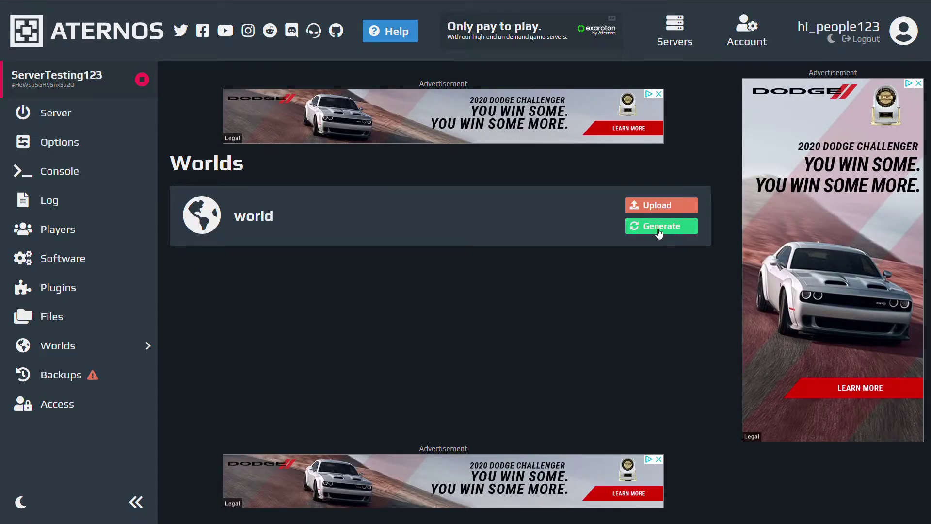
{"action": "left_click", "coordinate": [648, 209]}
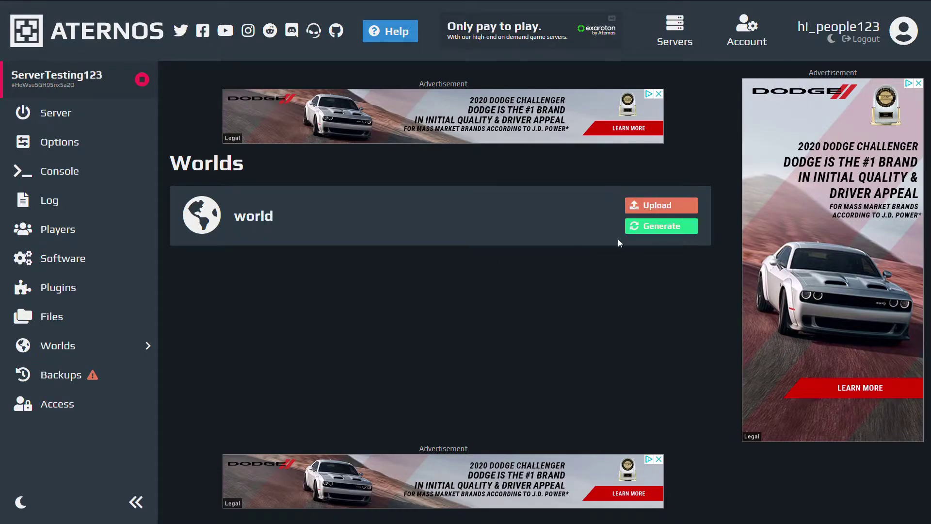
{"action": "left_click", "coordinate": [641, 227]}
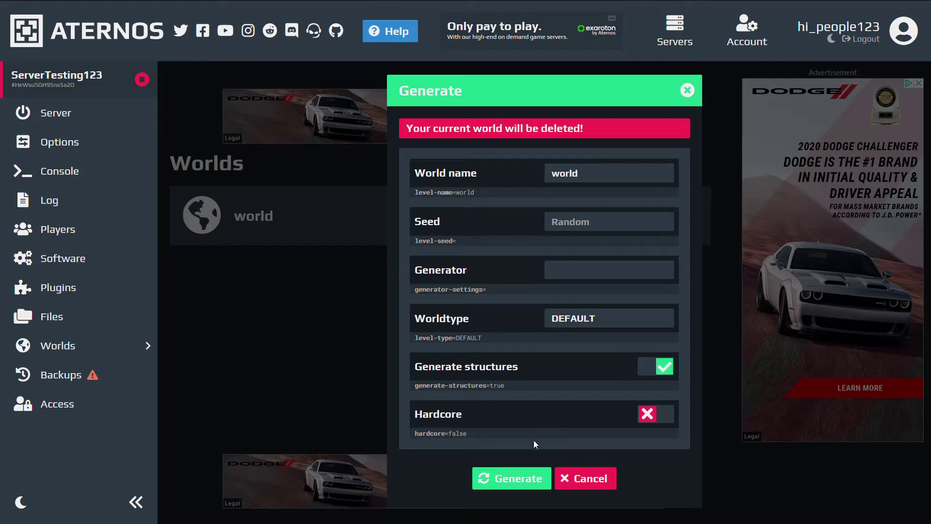
{"action": "left_click", "coordinate": [507, 479]}
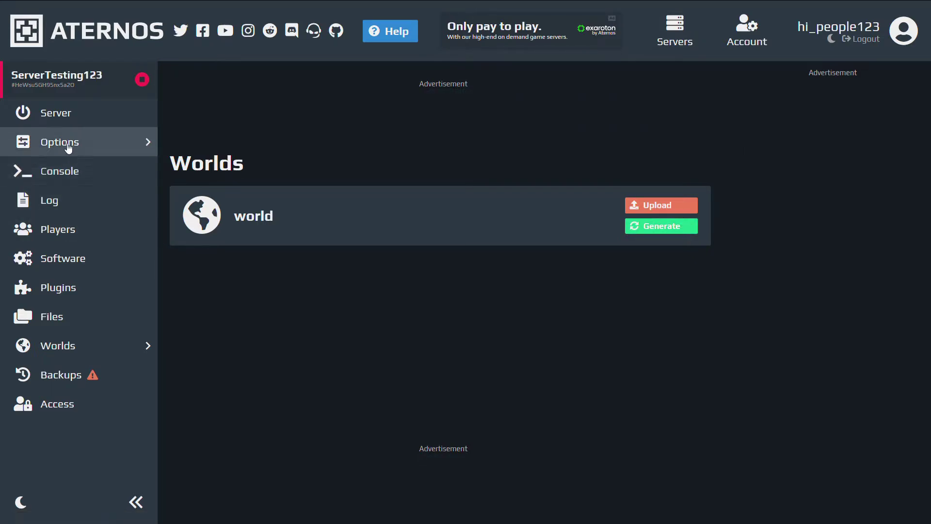
In the server Options, set Difficulty to Normal and switch Commandblocks on.
{"action": "left_click", "coordinate": [68, 148]}
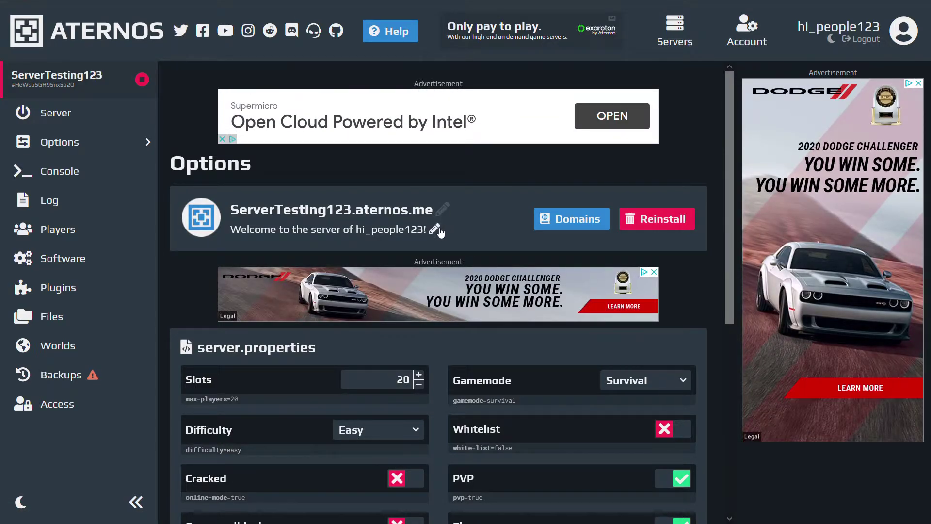
{"action": "scroll", "coordinate": [439, 231], "scroll_direction": "down", "scroll_amount": 4}
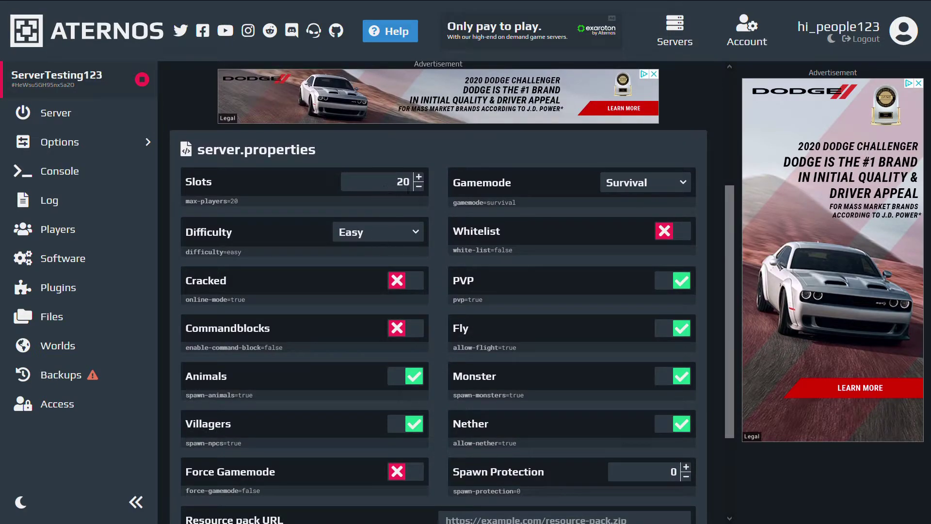
{"action": "left_click", "coordinate": [400, 241]}
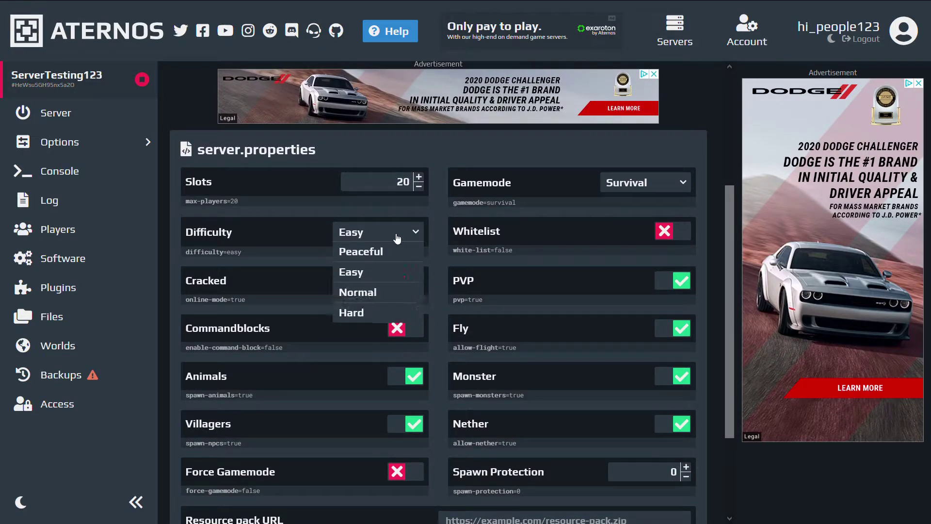
{"action": "left_click", "coordinate": [371, 290]}
{"action": "scroll", "coordinate": [360, 225], "scroll_direction": "down", "scroll_amount": 1}
{"action": "scroll", "coordinate": [360, 225], "scroll_direction": "down", "scroll_amount": 1}
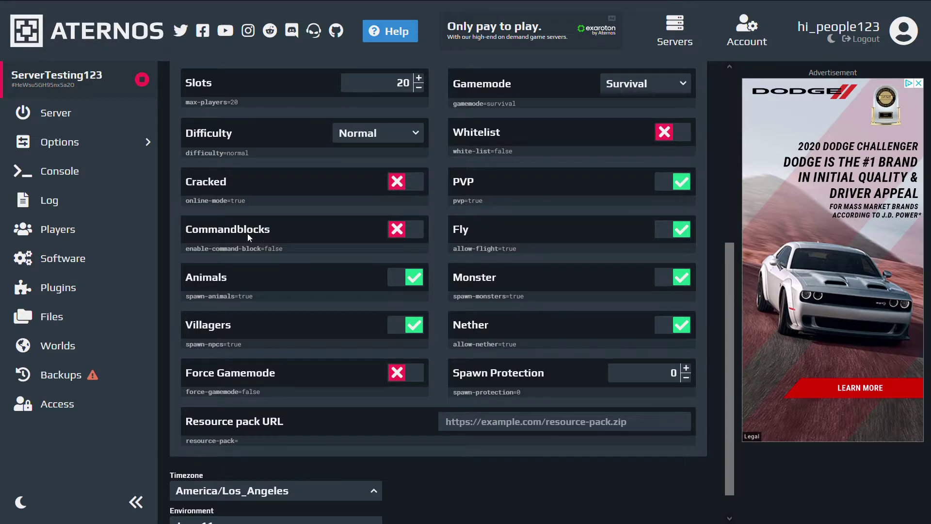
{"action": "left_click", "coordinate": [398, 230]}
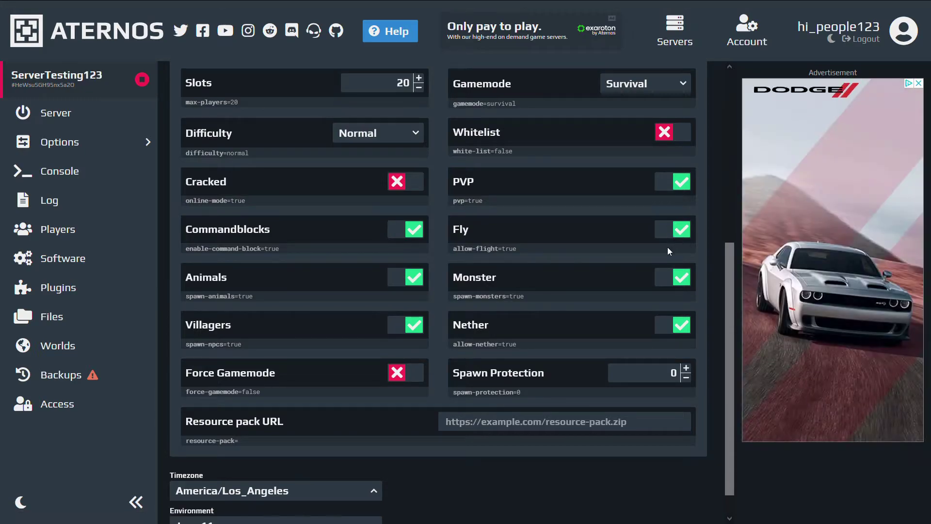
{"action": "scroll", "coordinate": [417, 371], "scroll_direction": "down", "scroll_amount": 1}
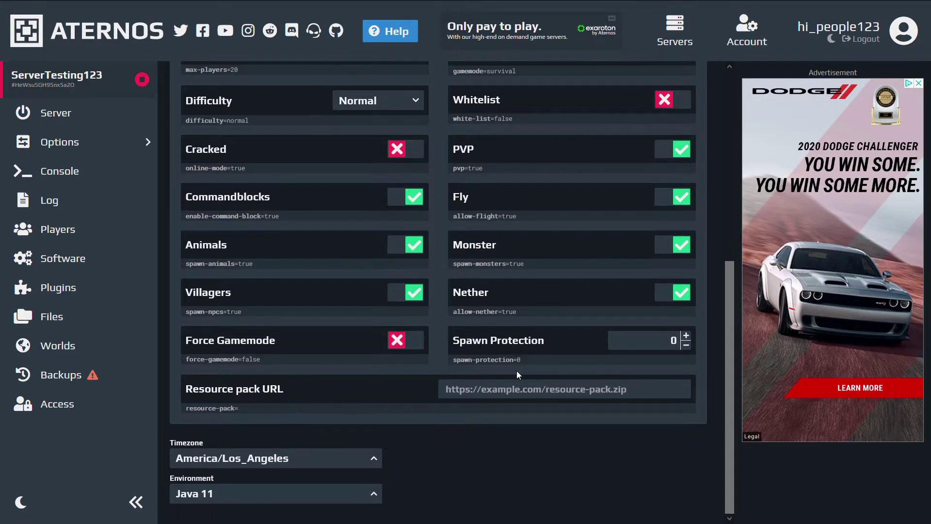
{"action": "scroll", "coordinate": [236, 436], "scroll_direction": "up", "scroll_amount": 5}
{"action": "scroll", "coordinate": [430, 496], "scroll_direction": "down", "scroll_amount": 5}
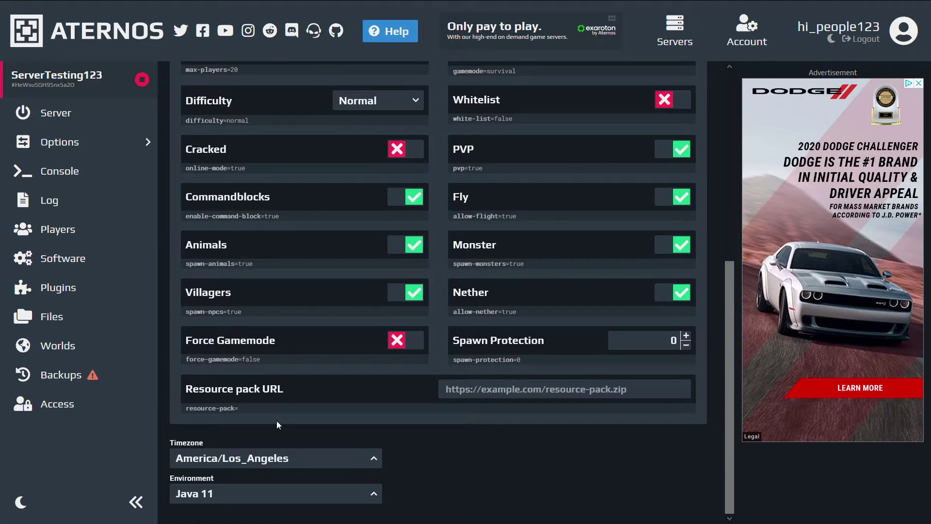
Move between the server's main page and its settings, scrolling through both.
{"action": "left_click", "coordinate": [46, 116]}
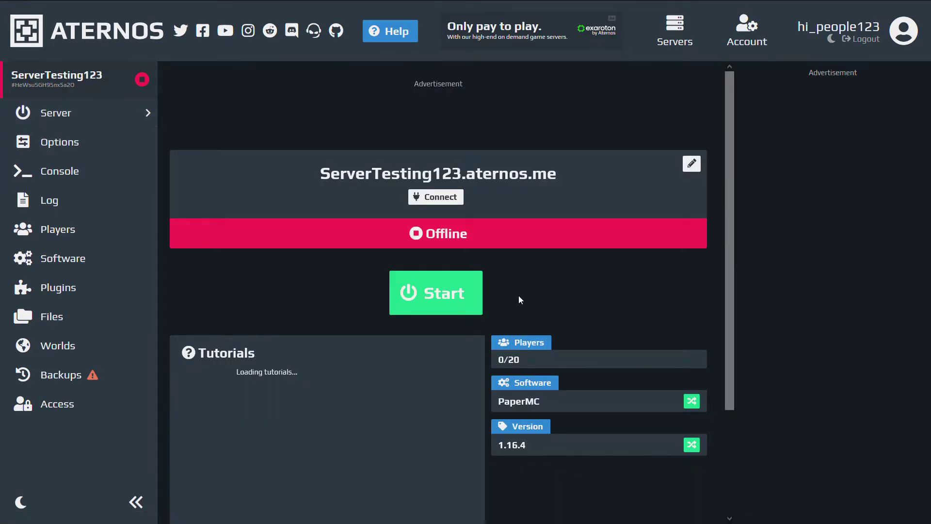
{"action": "scroll", "coordinate": [521, 295], "scroll_direction": "down", "scroll_amount": 4}
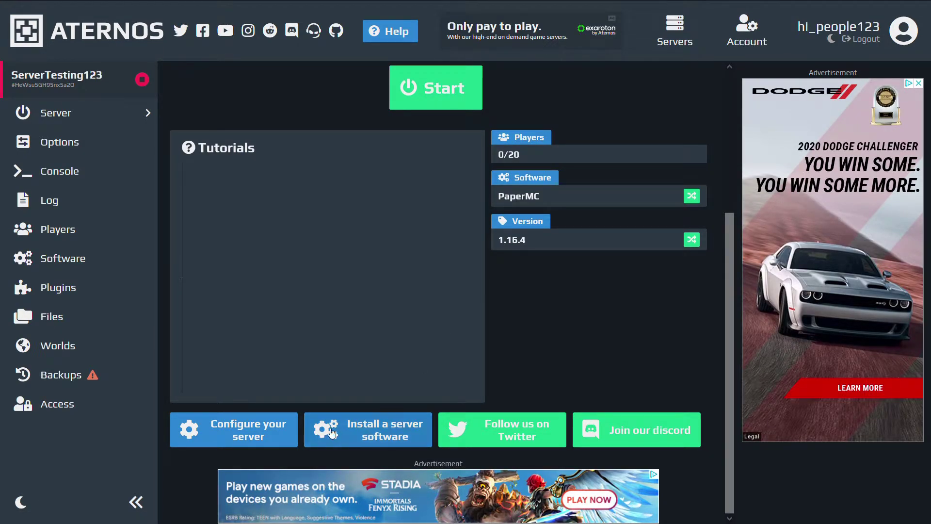
{"action": "left_click", "coordinate": [212, 442]}
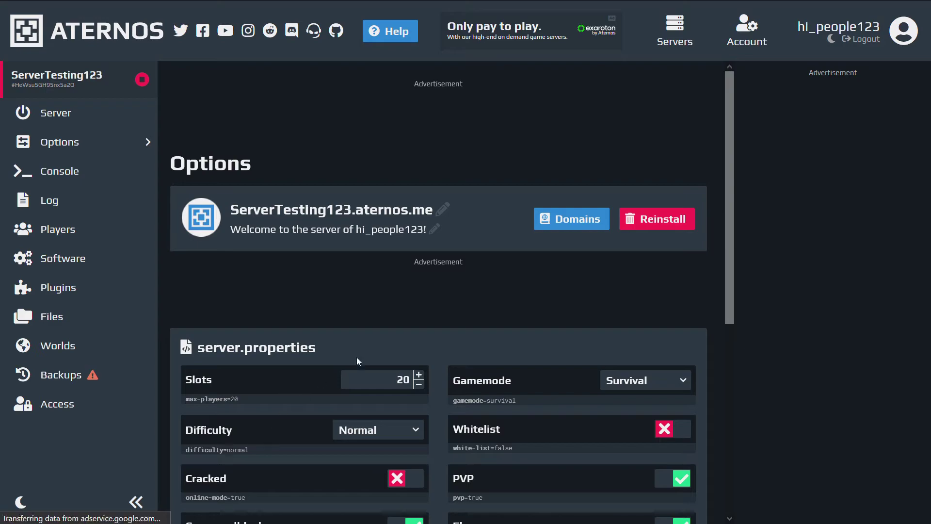
{"action": "scroll", "coordinate": [424, 328], "scroll_direction": "down", "scroll_amount": 6}
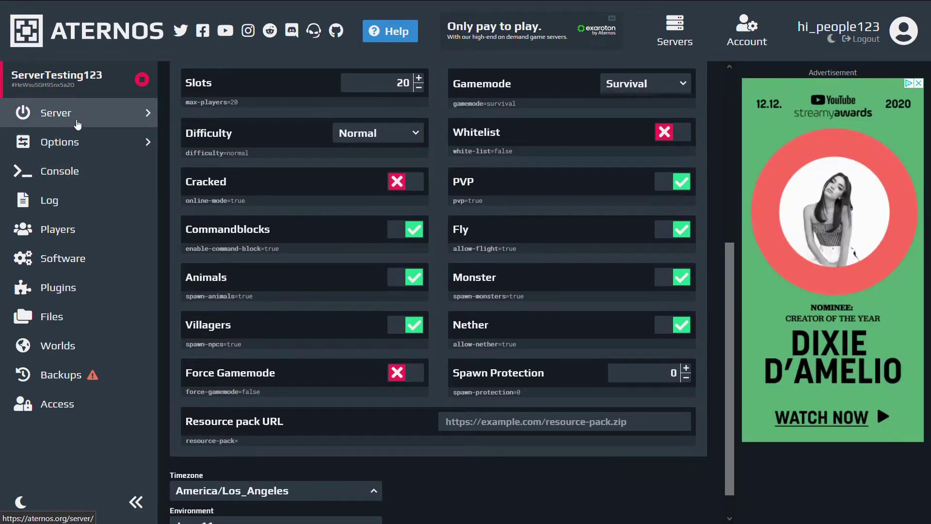
{"action": "left_click", "coordinate": [77, 125]}
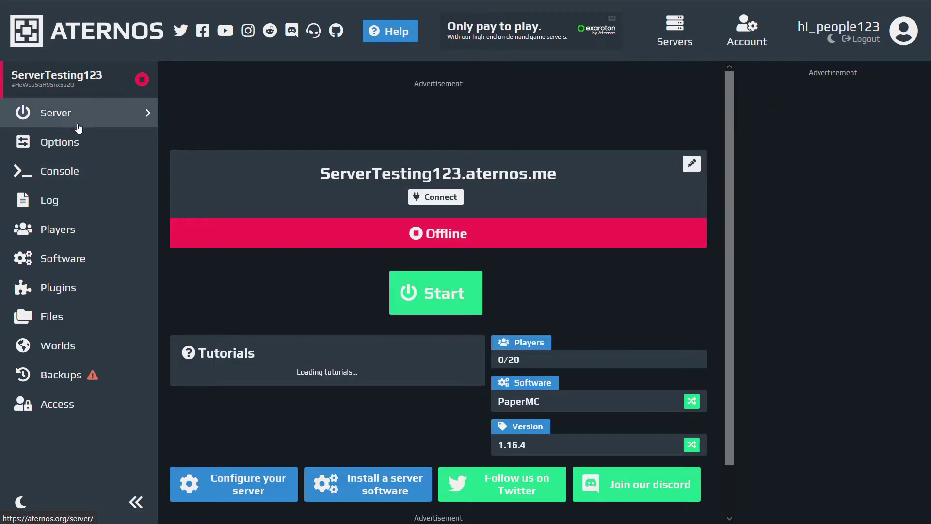
{"action": "scroll", "coordinate": [700, 411], "scroll_direction": "down", "scroll_amount": 4}
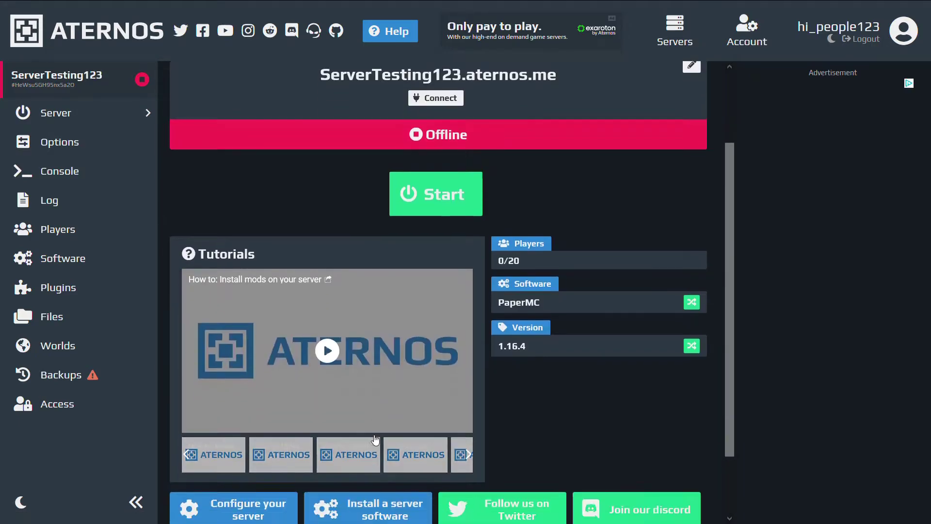
{"action": "scroll", "coordinate": [374, 439], "scroll_direction": "down", "scroll_amount": 2}
{"action": "scroll", "coordinate": [551, 428], "scroll_direction": "up", "scroll_amount": 3}
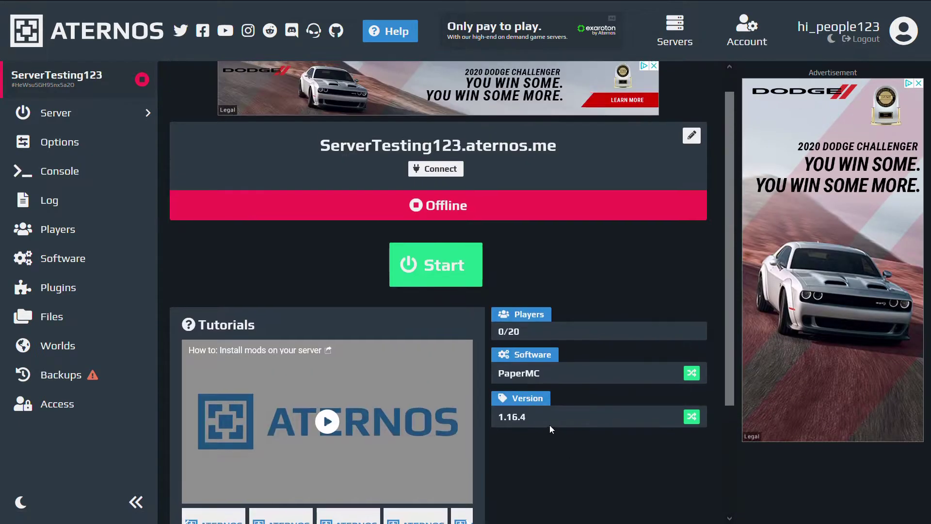
{"action": "scroll", "coordinate": [549, 424], "scroll_direction": "down", "scroll_amount": 3}
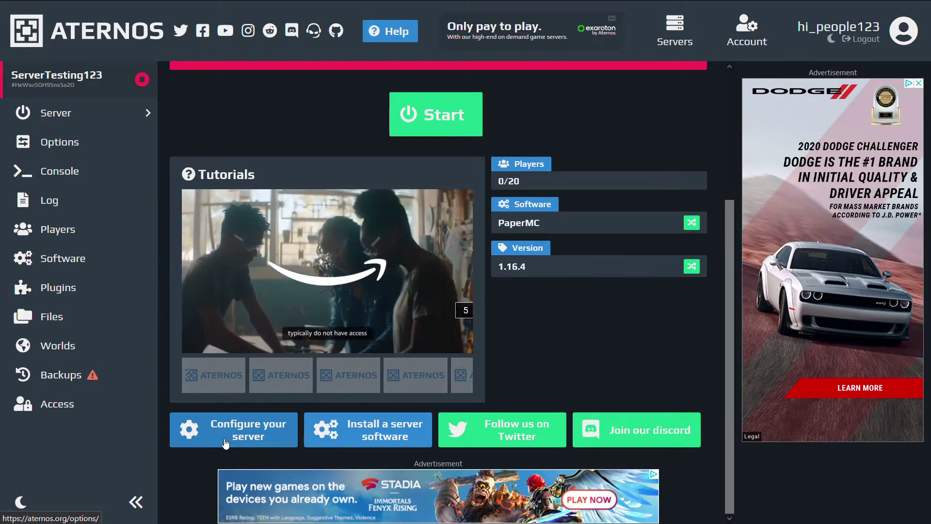
Open the configuration options and cancel the reinstall prompt, leaving the server unchanged.
{"action": "left_click", "coordinate": [225, 443]}
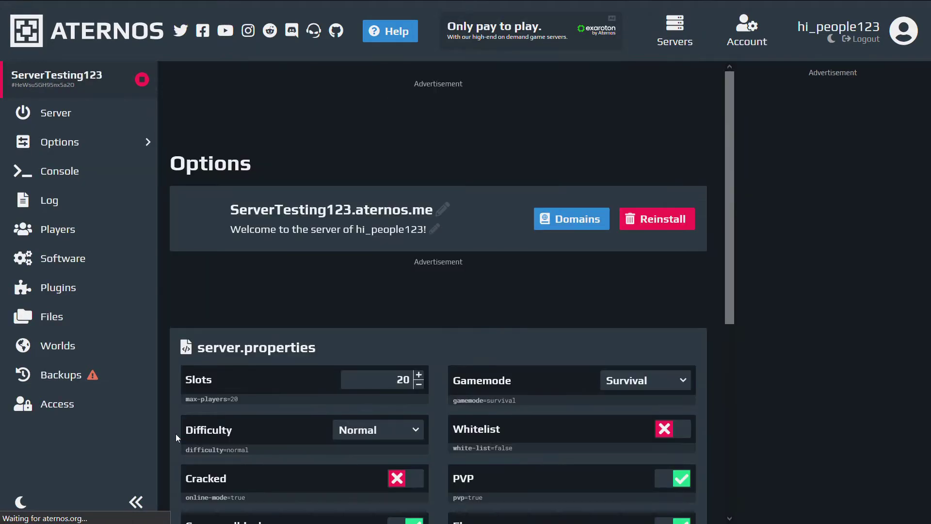
{"action": "scroll", "coordinate": [384, 333], "scroll_direction": "down", "scroll_amount": 5}
{"action": "scroll", "coordinate": [383, 335], "scroll_direction": "up", "scroll_amount": 5}
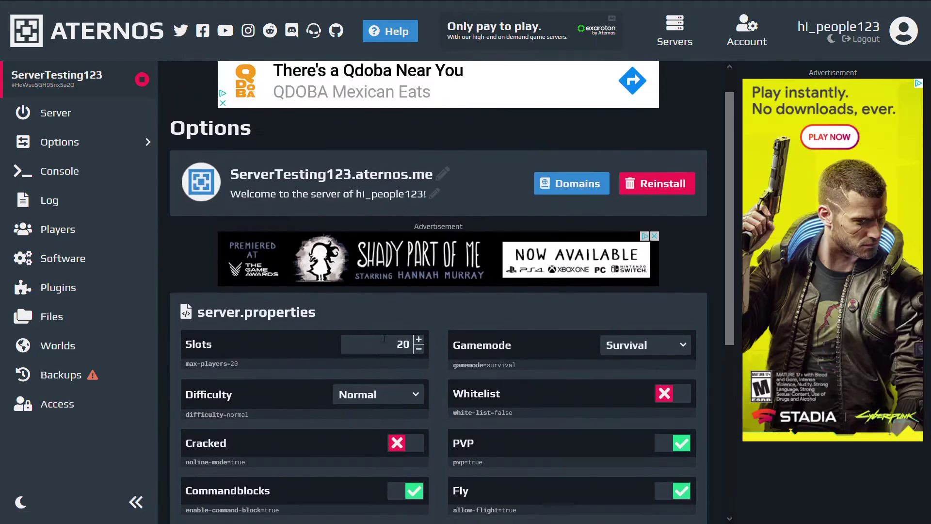
{"action": "scroll", "coordinate": [383, 337], "scroll_direction": "up", "scroll_amount": 1}
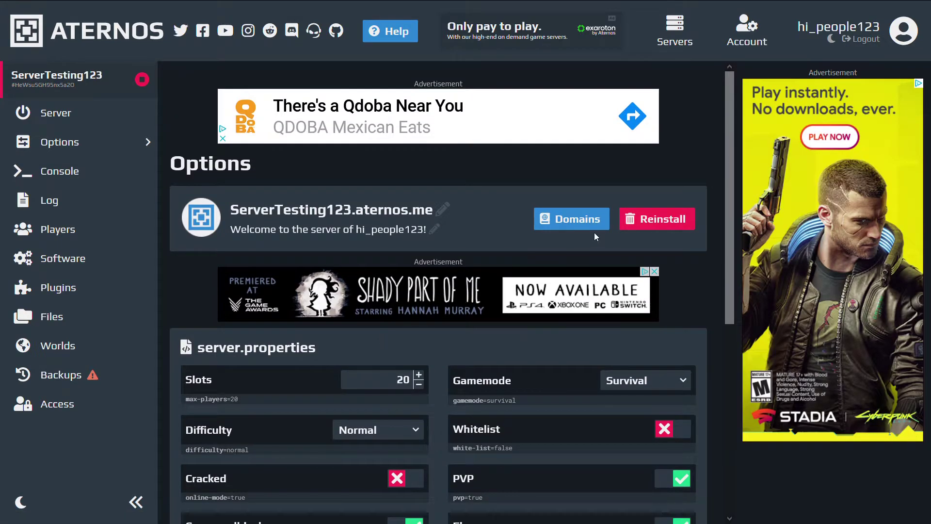
{"action": "left_click", "coordinate": [653, 221]}
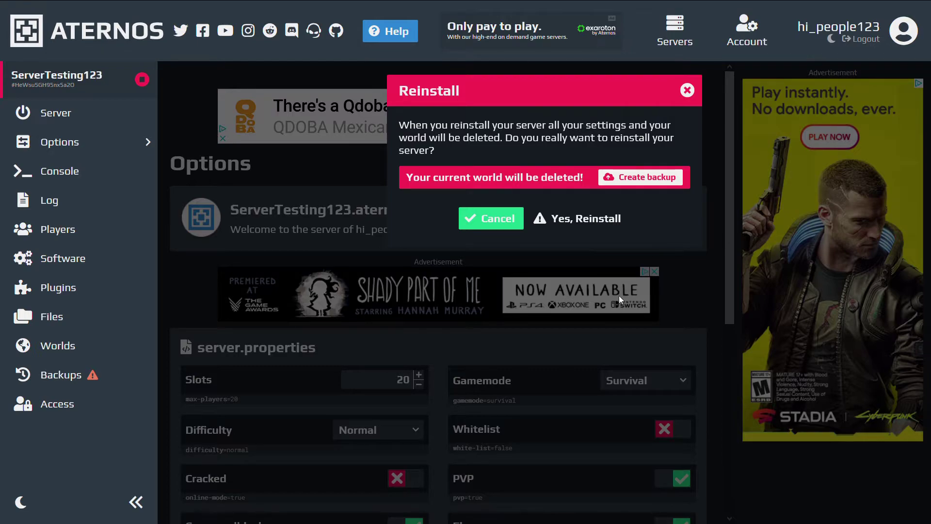
{"action": "left_click", "coordinate": [491, 218]}
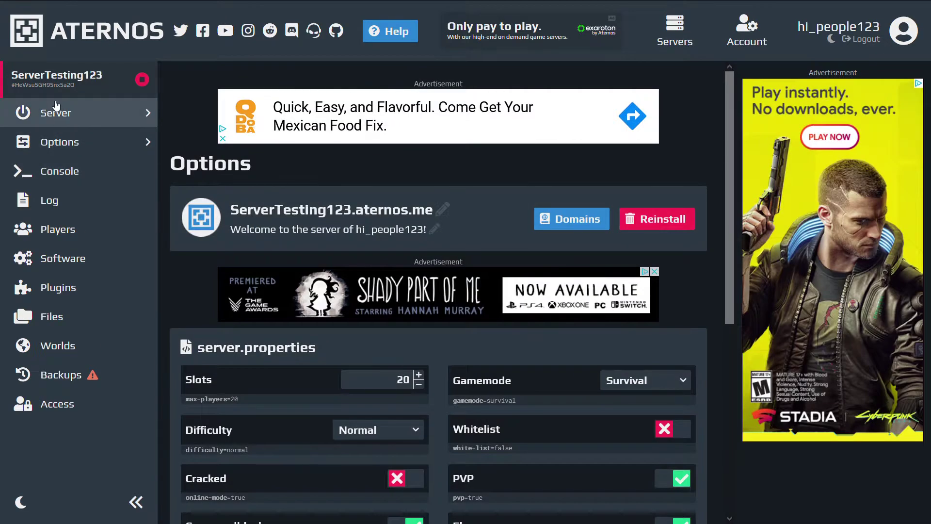
Start the server, accept the Mojang EULA and decline queue notifications.
{"action": "left_click", "coordinate": [54, 121]}
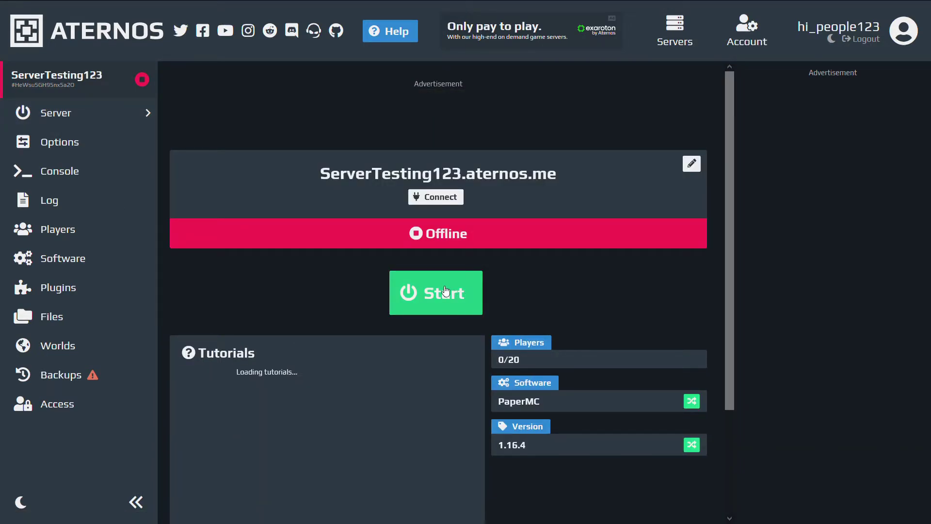
{"action": "left_click", "coordinate": [441, 286]}
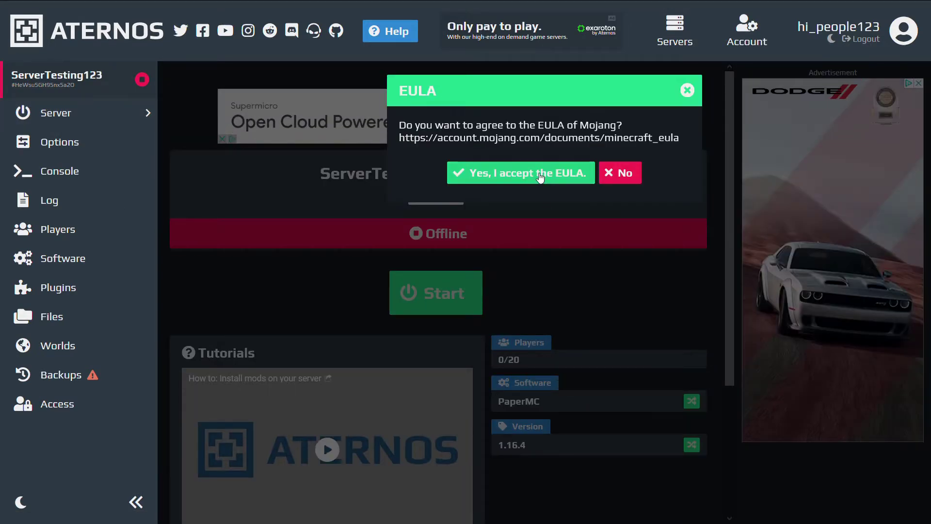
{"action": "left_click", "coordinate": [540, 176]}
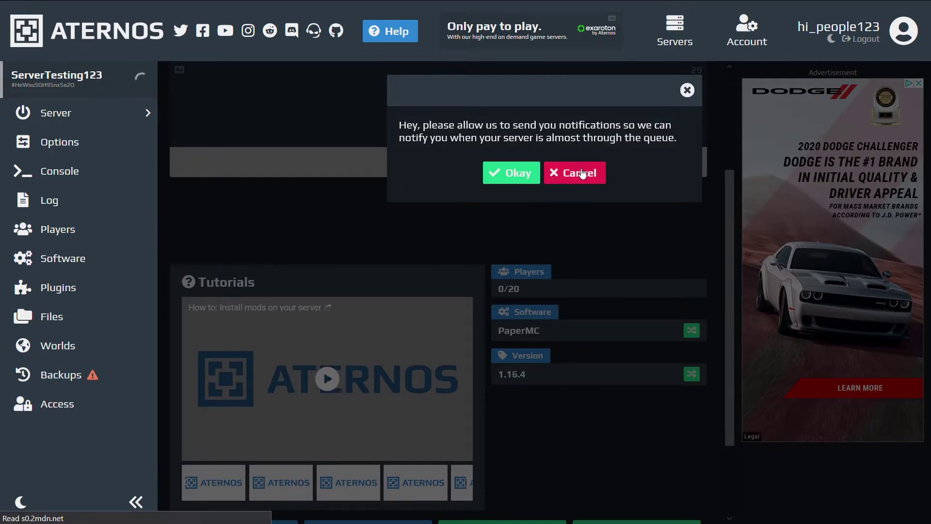
{"action": "left_click", "coordinate": [558, 174]}
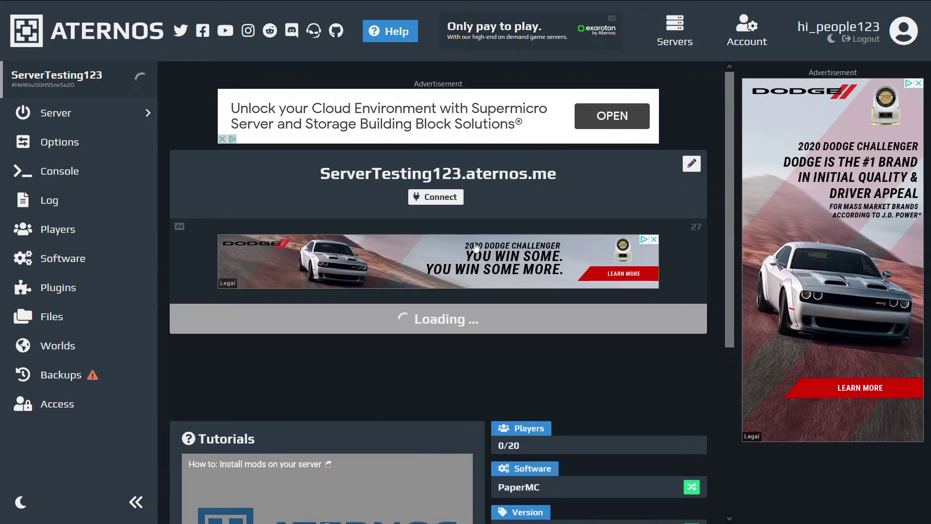
{"action": "left_click", "coordinate": [57, 324]}
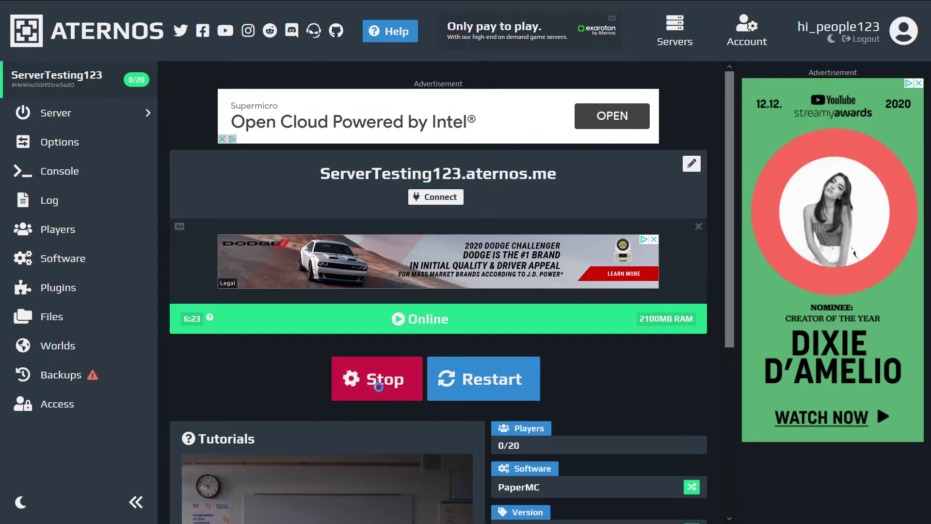
Stop the server, check the plugins folder for GSit.jar, then view the Worlds page.
{"action": "left_click", "coordinate": [374, 383]}
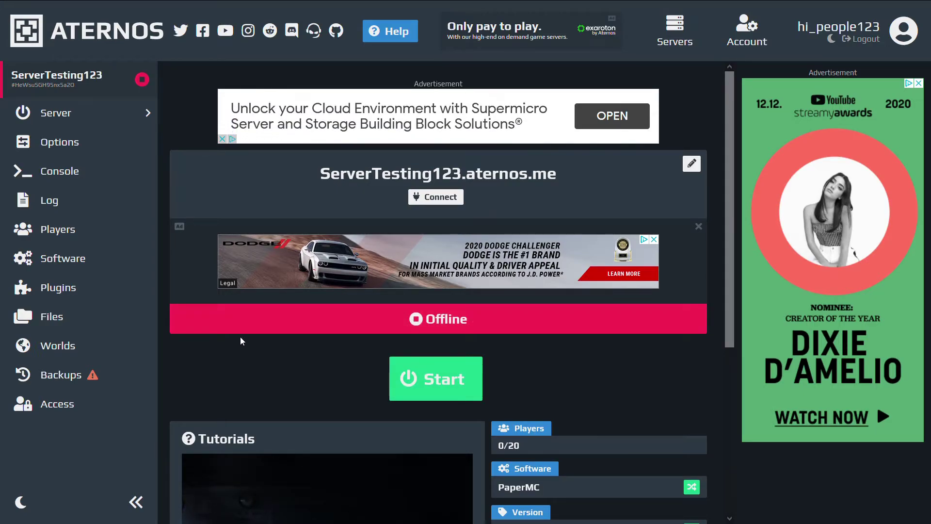
{"action": "left_click", "coordinate": [56, 317]}
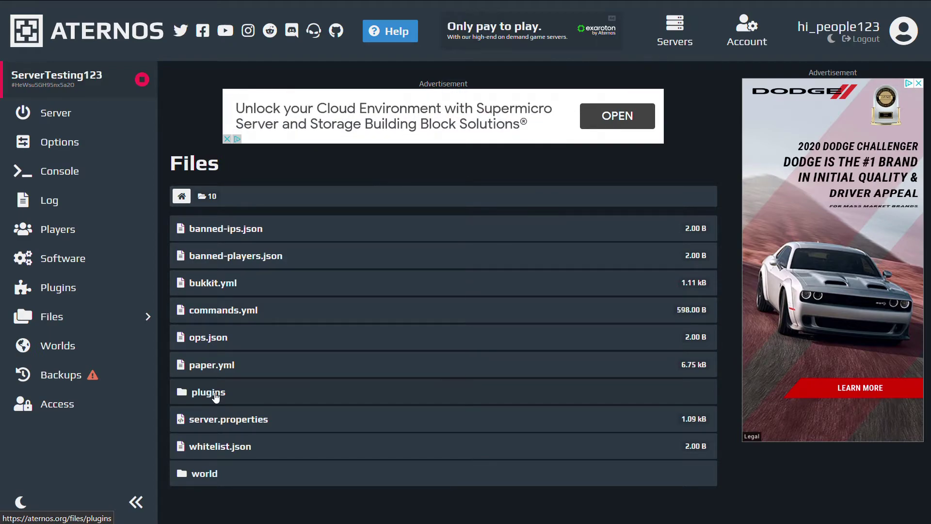
{"action": "left_click", "coordinate": [214, 392]}
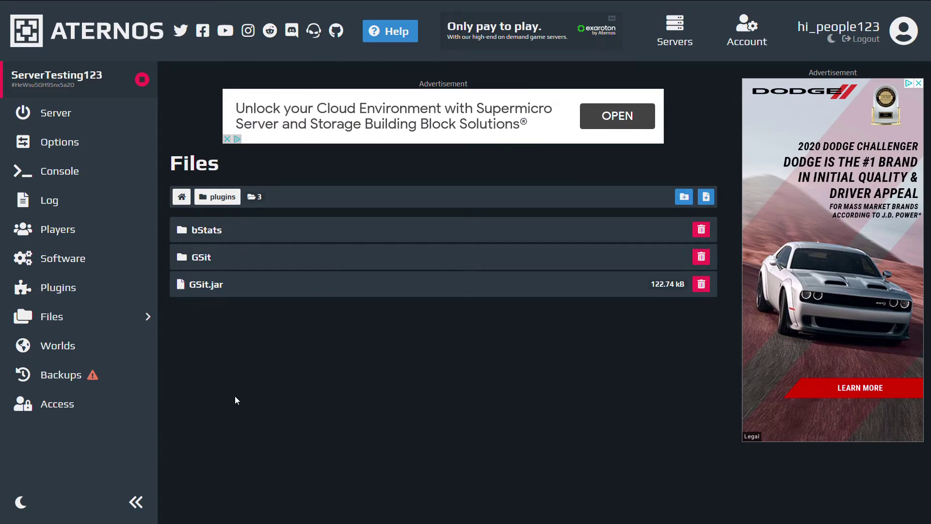
{"action": "left_click", "coordinate": [89, 348]}
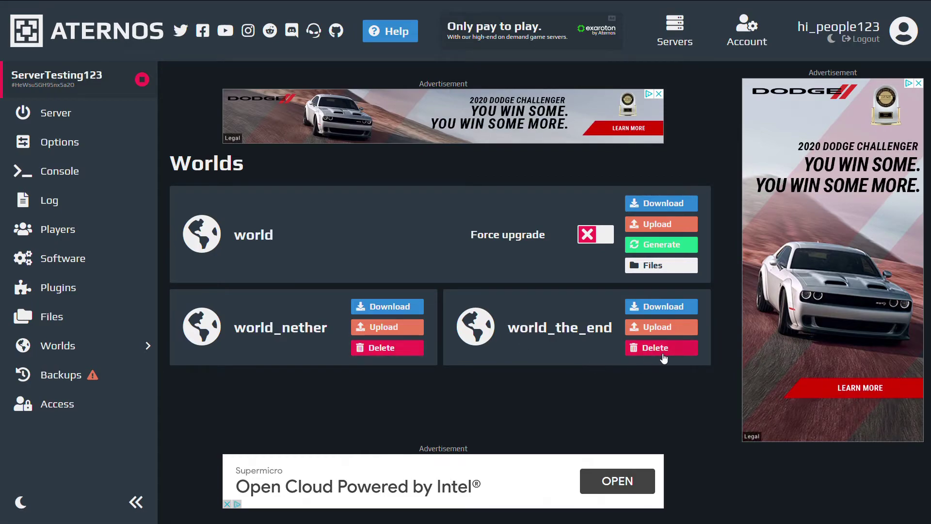
Go back to the ServerTesting123 overview, now showing Online with 2100MB RAM.
{"action": "left_click", "coordinate": [53, 115]}
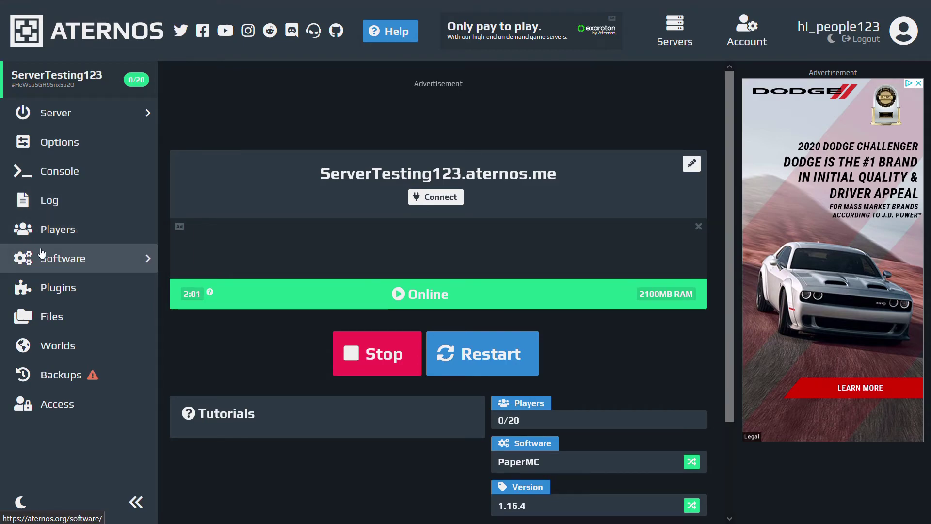
Add the player's own username to the server's OPs list under Players.
{"action": "left_click", "coordinate": [75, 228]}
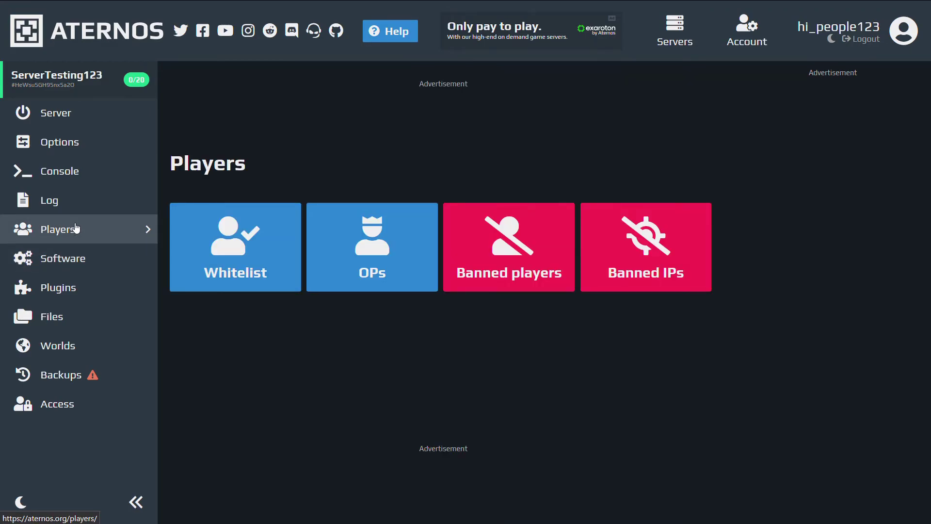
{"action": "left_click", "coordinate": [369, 251]}
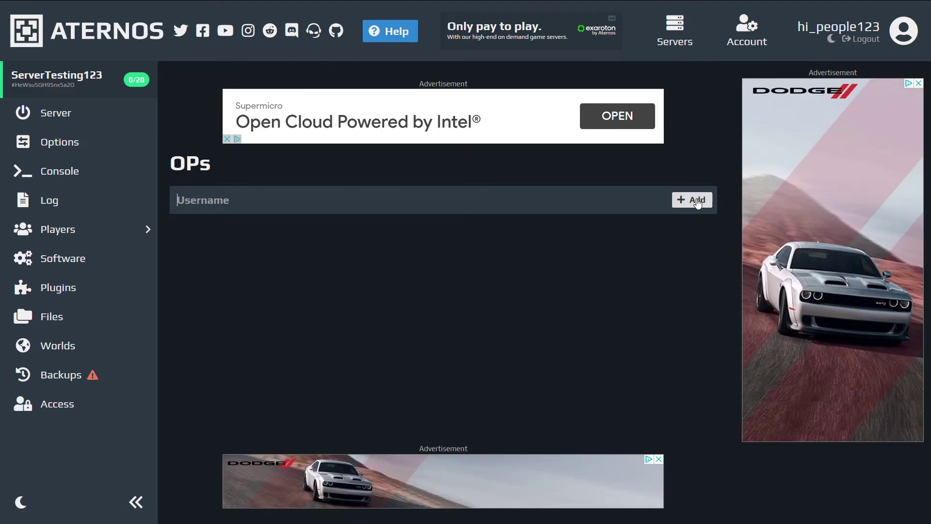
{"action": "type", "text": "hi_people123"}
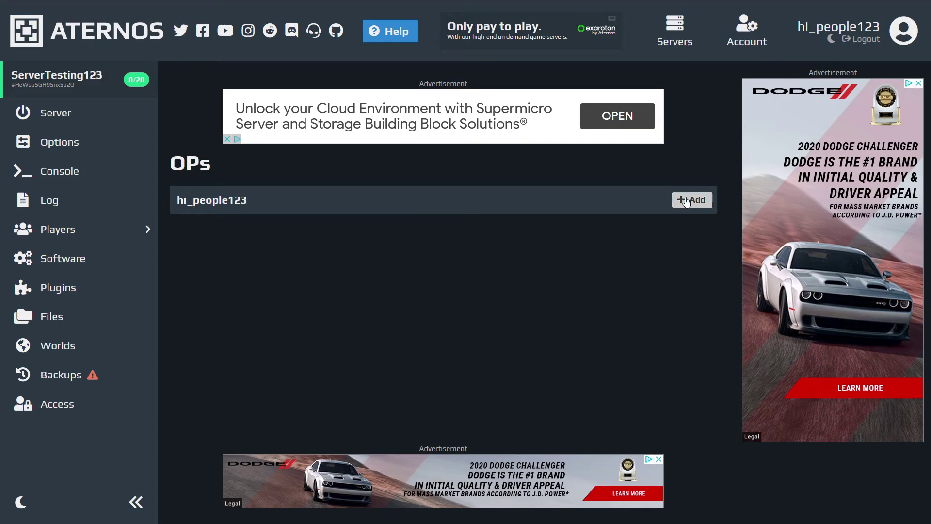
{"action": "left_click", "coordinate": [689, 204]}
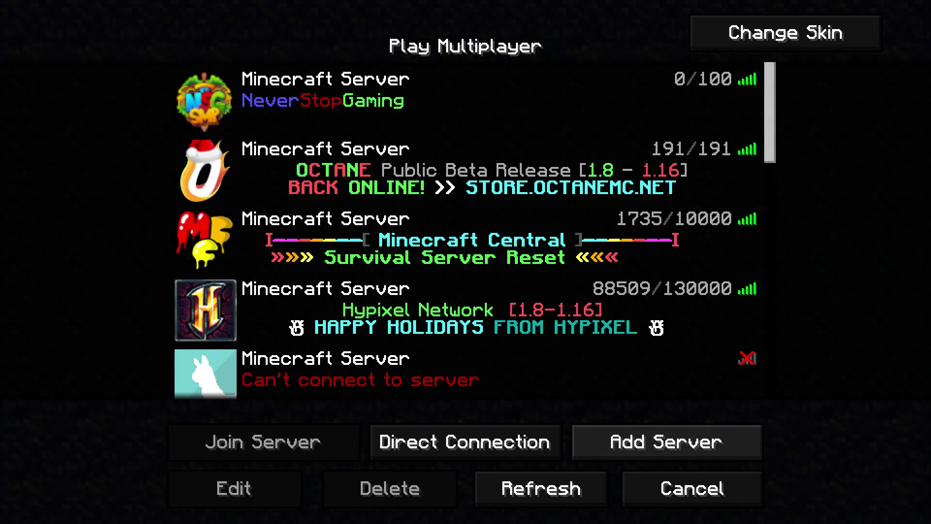
Add a server entry with the pasted ServerTesting123.aternos.me address and connect to it.
{"action": "left_click", "coordinate": [667, 442]}
{"action": "left_click", "coordinate": [465, 225]}
{"action": "type", "text": "ServerTesting123.aternos.me"}
{"action": "key", "text": "Return"}
{"action": "scroll", "coordinate": [465, 219], "scroll_direction": "down", "scroll_amount": 15}
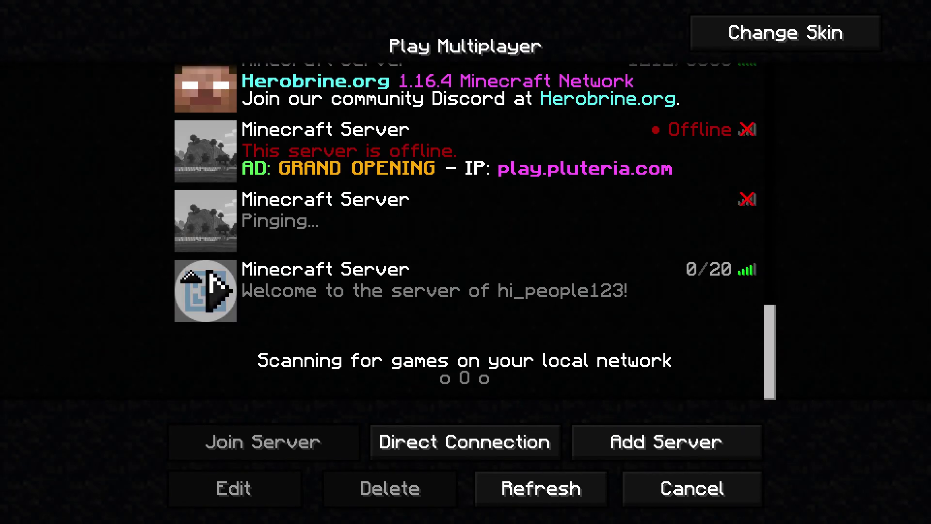
{"action": "left_click", "coordinate": [214, 286]}
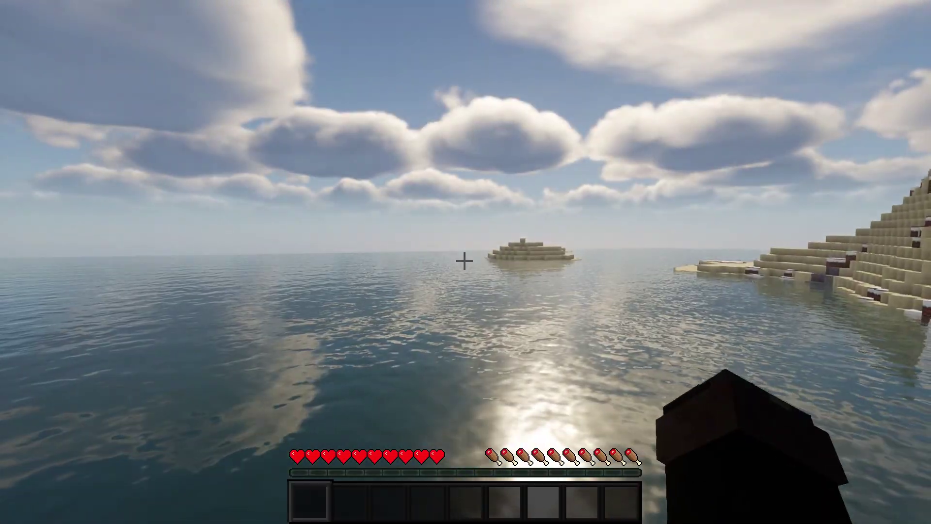
Switch to front-facing third-person view and walk the penguin player onto the sand.
{"action": "key", "text": "F5"}
{"action": "key", "text": "F5"}
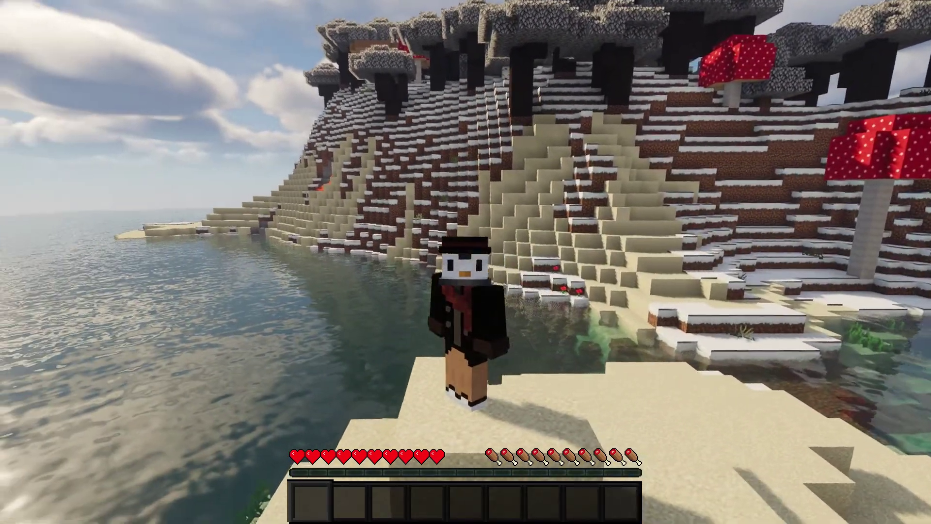
{"action": "key", "text": "w"}
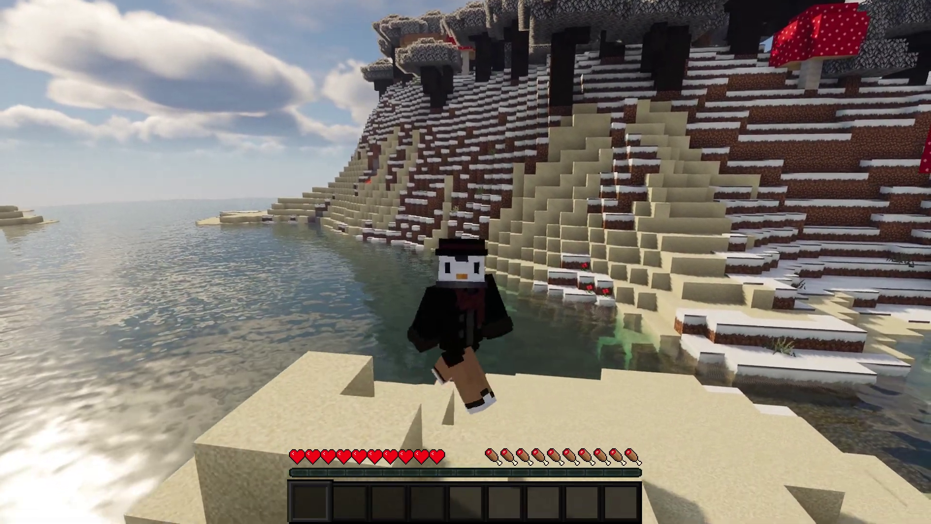